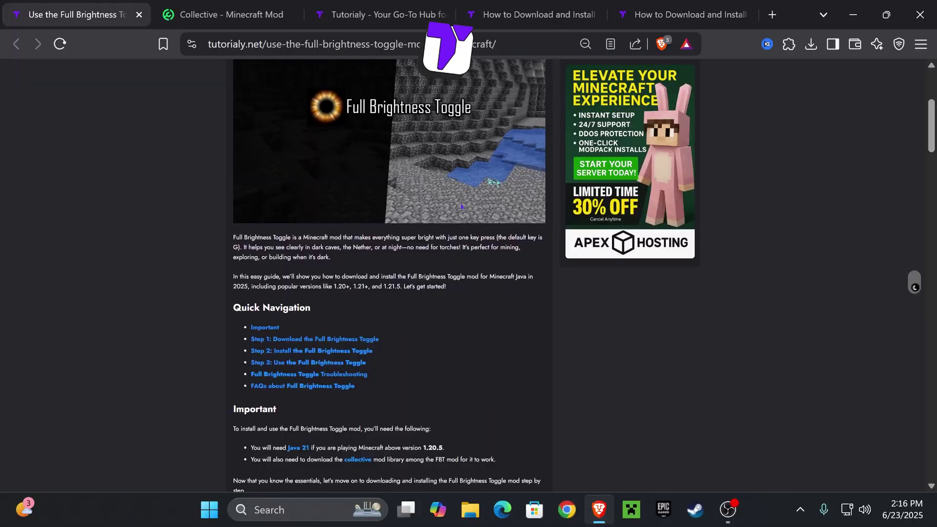
Step: Look over the Full Brightness Toggle guide's introduction, quick navigation, requirements and download instructions
scroll(472, 204, down, 20)
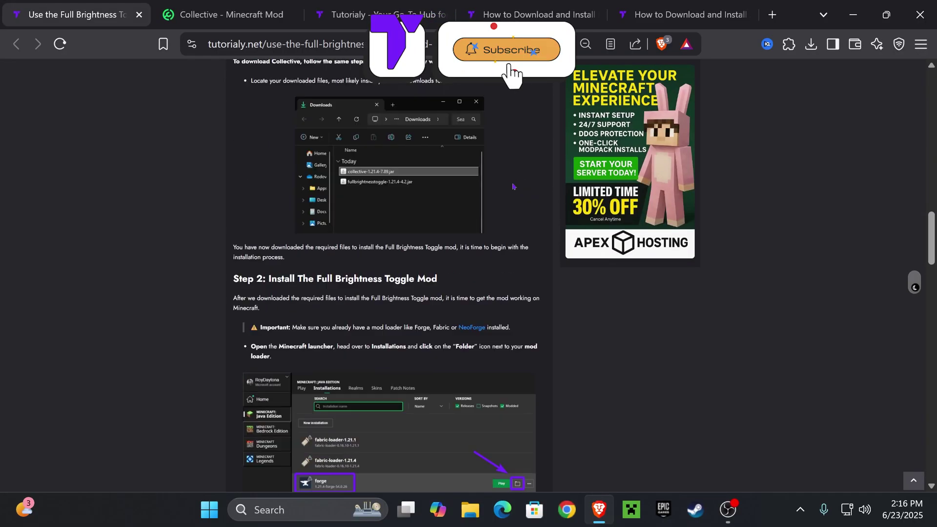
scroll(512, 181, up, 15)
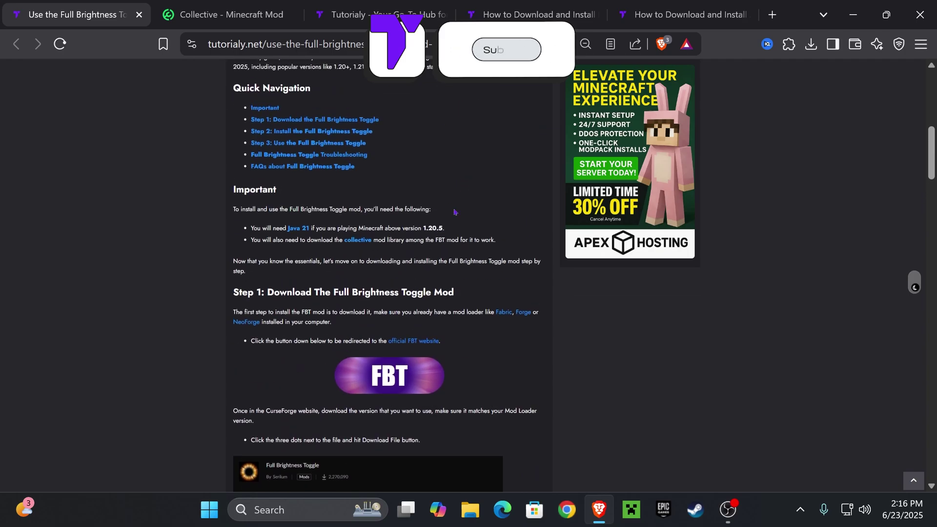
scroll(453, 208, down, 2)
scroll(476, 184, up, 2)
scroll(441, 186, down, 2)
scroll(457, 167, up, 1)
scroll(486, 270, down, 1)
scroll(444, 162, up, 5)
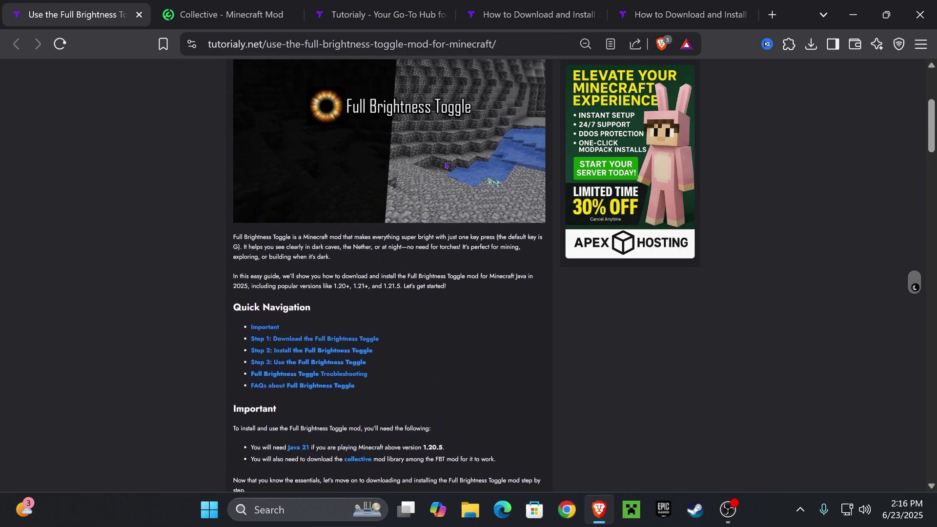
scroll(435, 239, up, 3)
scroll(454, 168, down, 7)
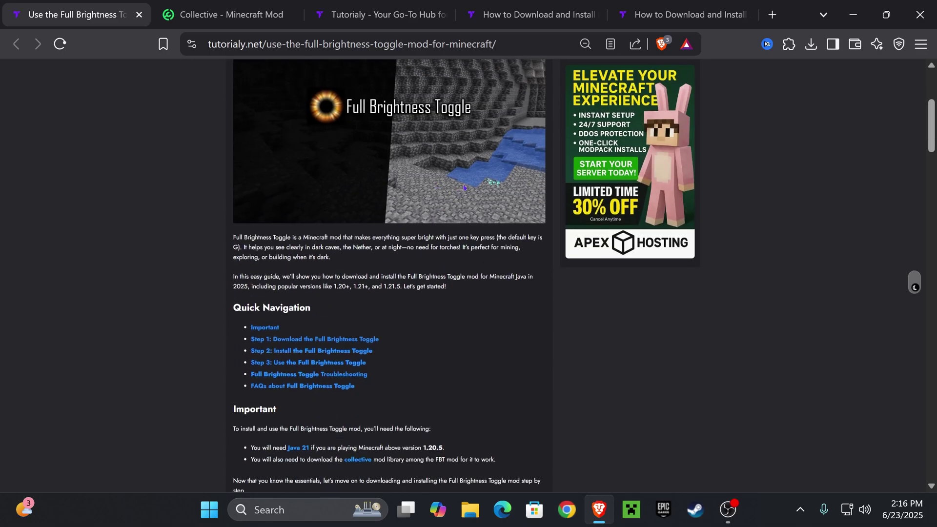
scroll(454, 168, down, 4)
scroll(429, 167, up, 4)
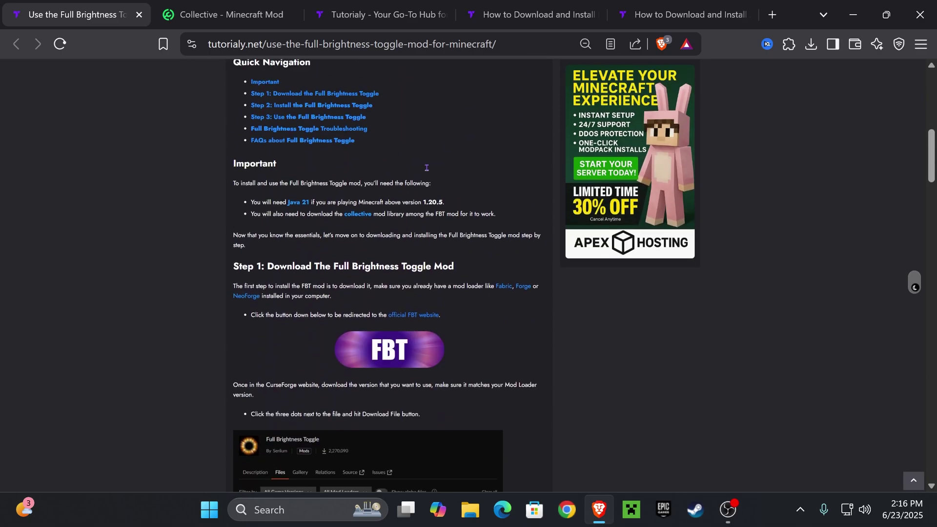
Step: Go to the guide's Step 1 section and open the Full Brightness Toggle files page on CurseForge
click(337, 122)
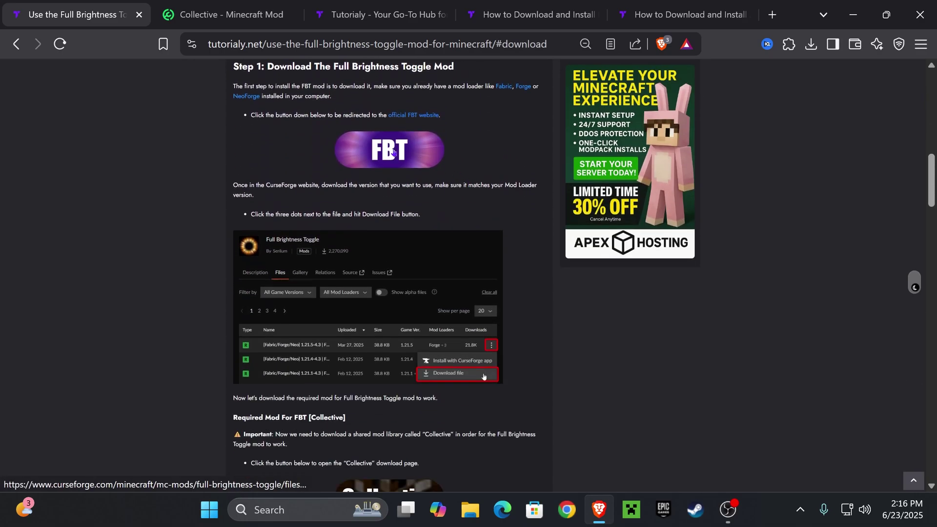
click(394, 152)
scroll(493, 229, down, 4)
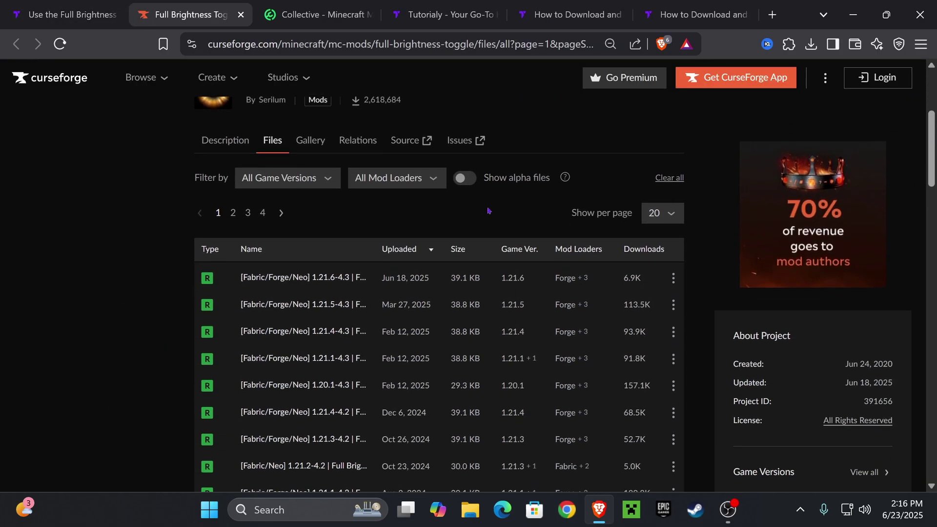
Step: Filter the mod files to game version 1.21.6 and download the Full Brightness Toggle 1.21.6-4.3 jar to the desktop
click(315, 175)
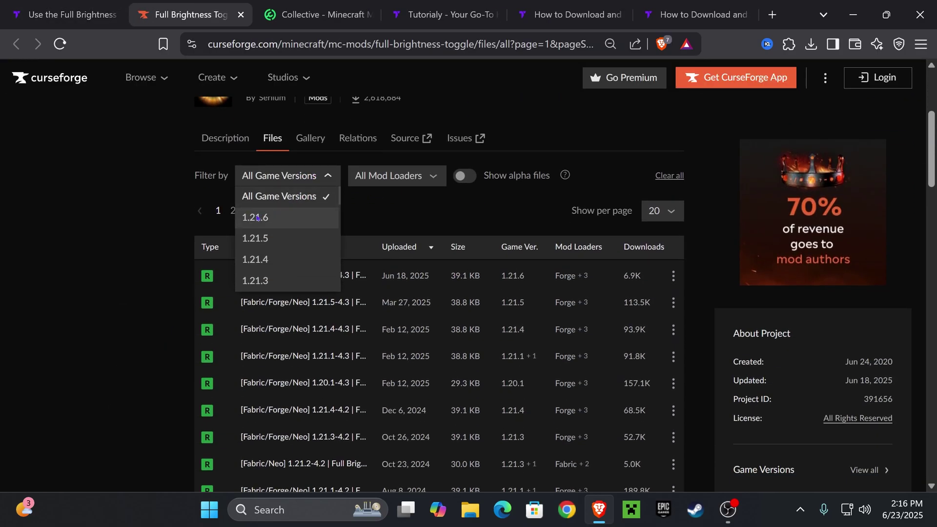
click(264, 219)
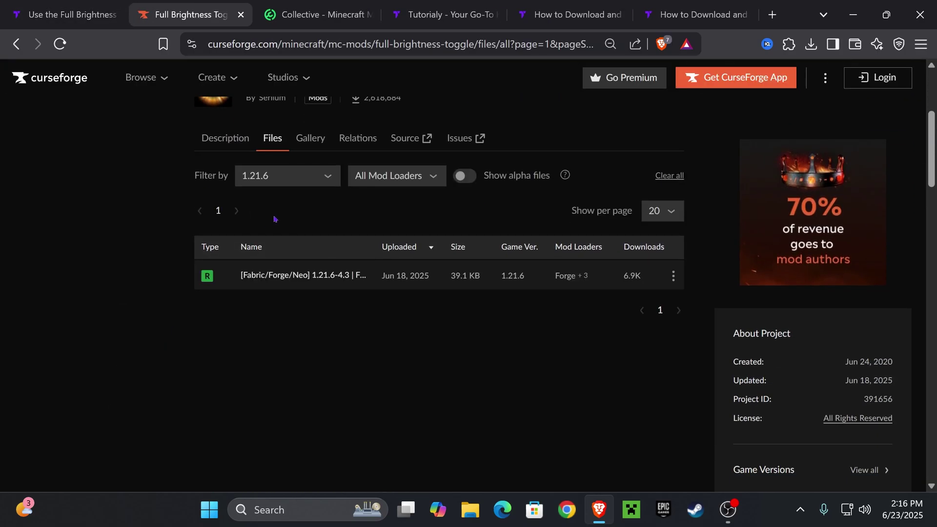
click(673, 276)
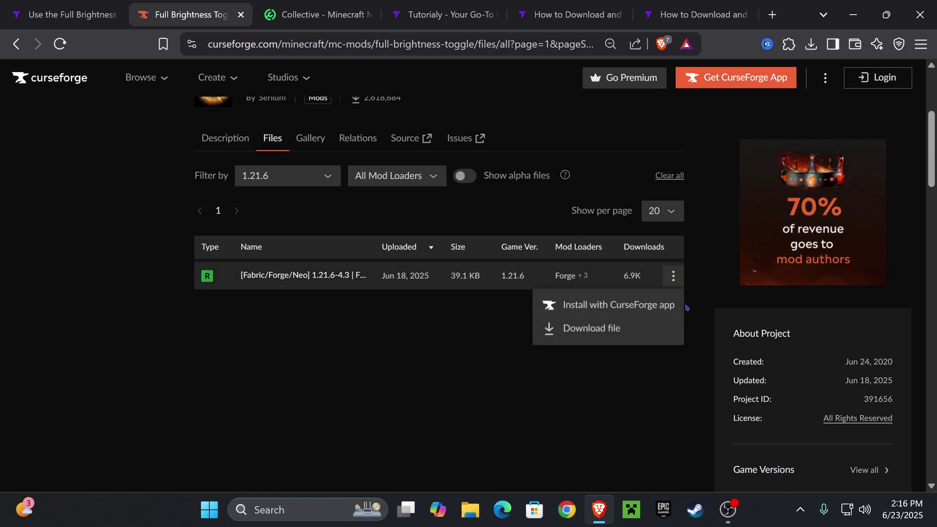
click(608, 335)
click(339, 324)
Step: Uncover the desktop behind the browser and check the Full Brightness Toggle jar in the recent downloads
drag(800, 15, 488, 399)
click(506, 422)
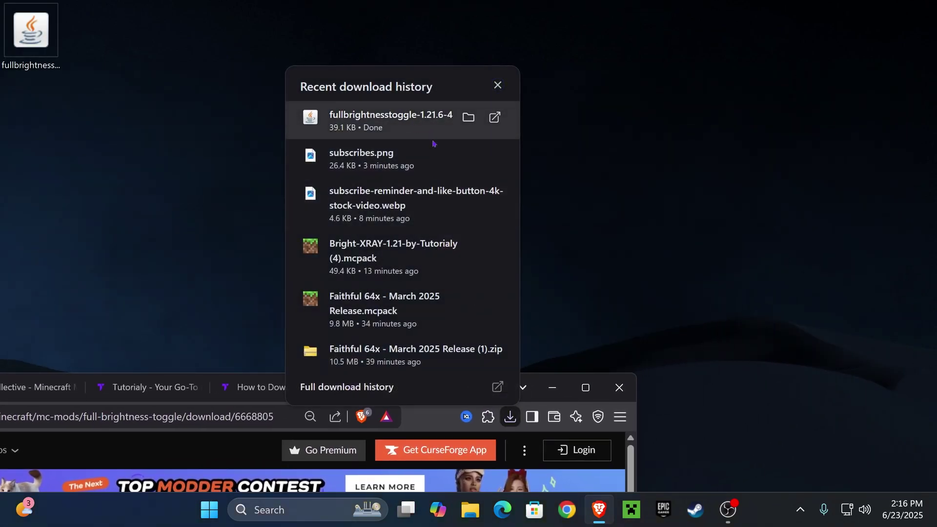
click(509, 417)
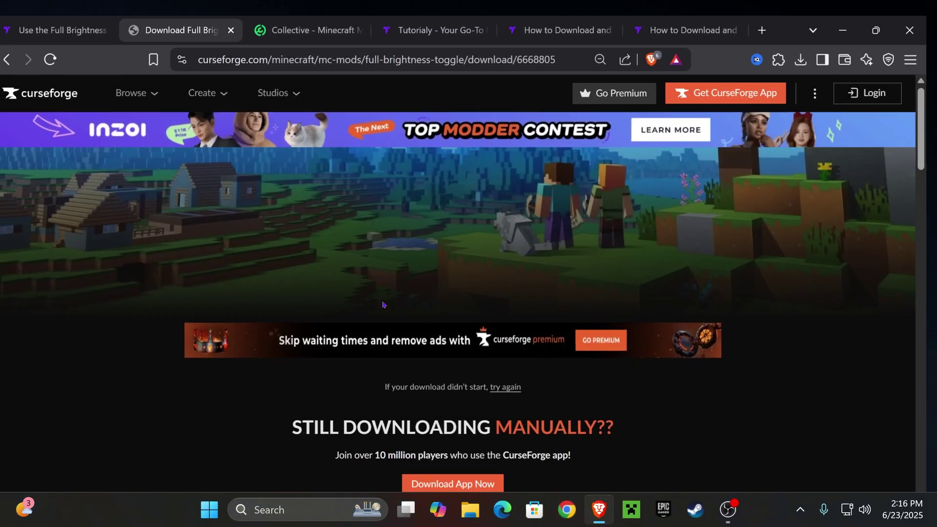
Step: Return to the Full Brightness Toggle guide and open the download page of the required Collective mod
click(69, 5)
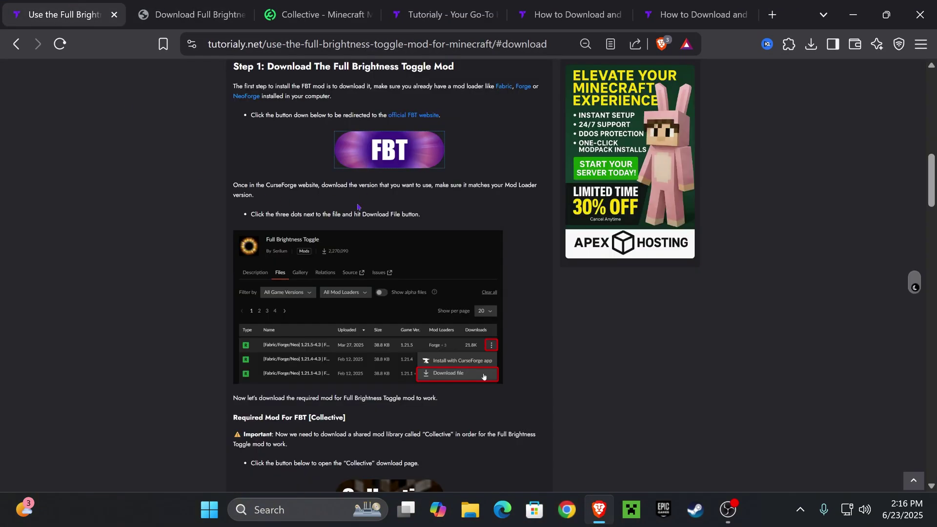
scroll(358, 207, down, 7)
scroll(379, 231, up, 3)
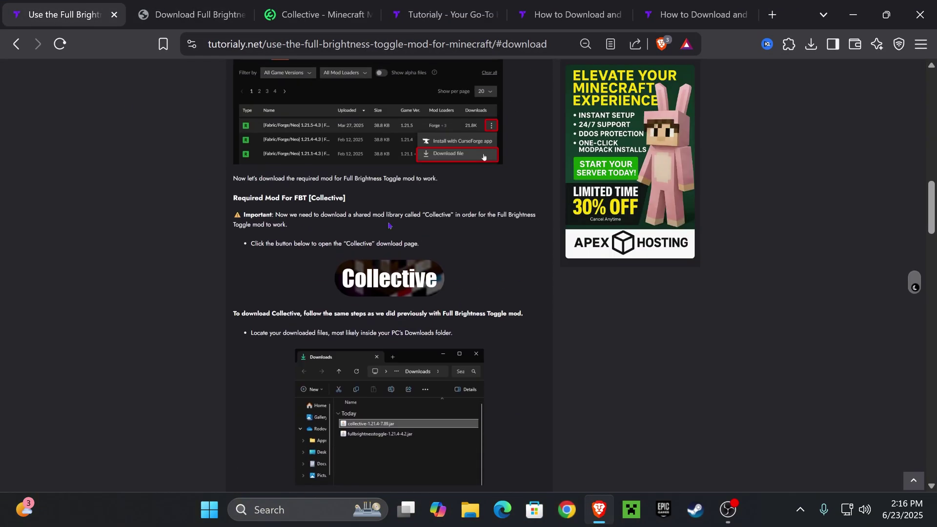
scroll(378, 265, up, 10)
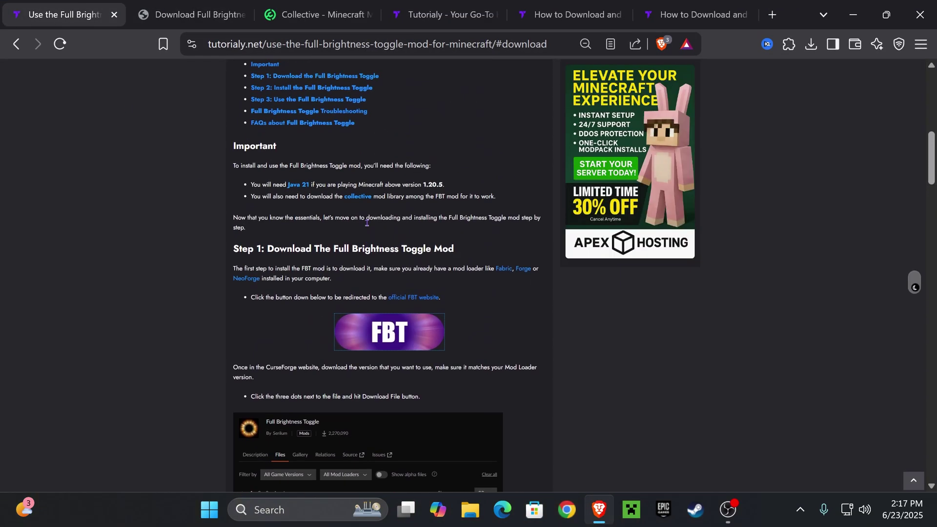
click(335, 282)
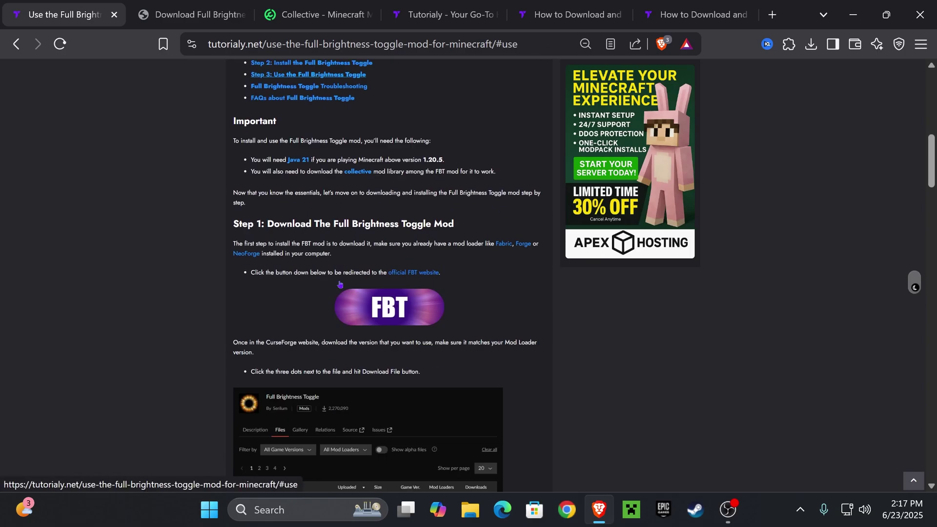
scroll(336, 259, up, 3)
scroll(433, 275, down, 5)
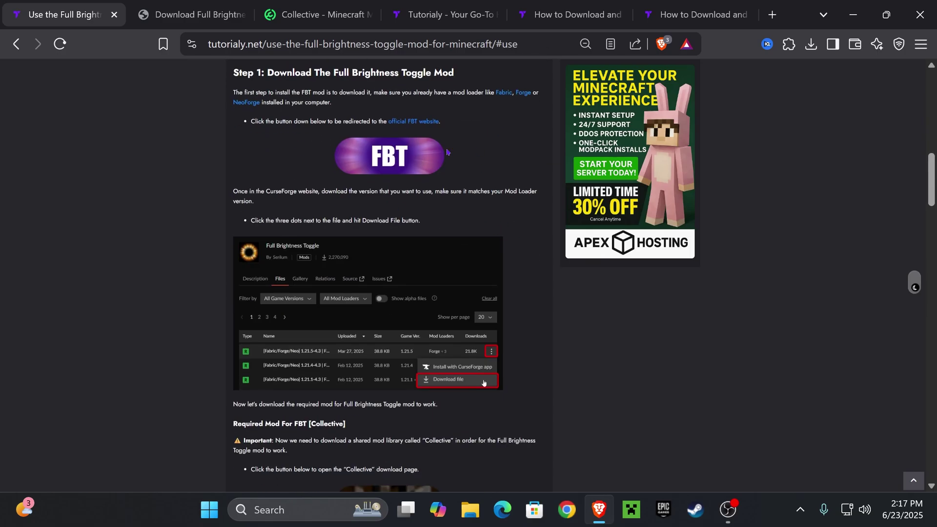
scroll(420, 160, down, 6)
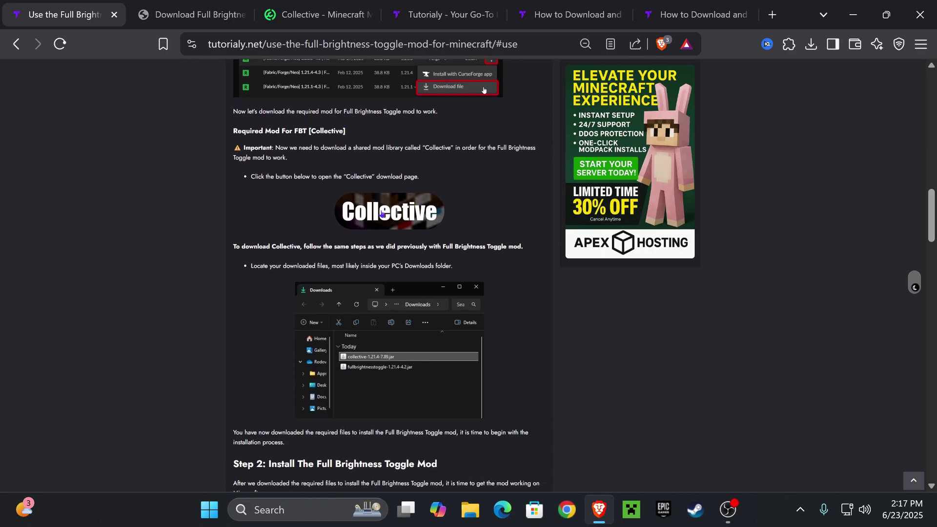
click(410, 211)
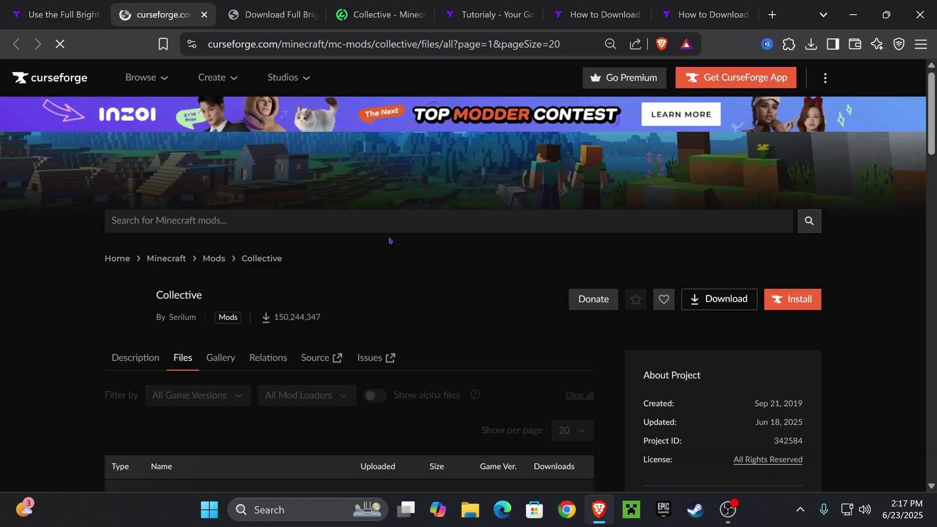
Step: Filter the Collective files to game version 1.21.6 and save collective-1.21.6-8.4.jar to the desktop
scroll(332, 187, down, 2)
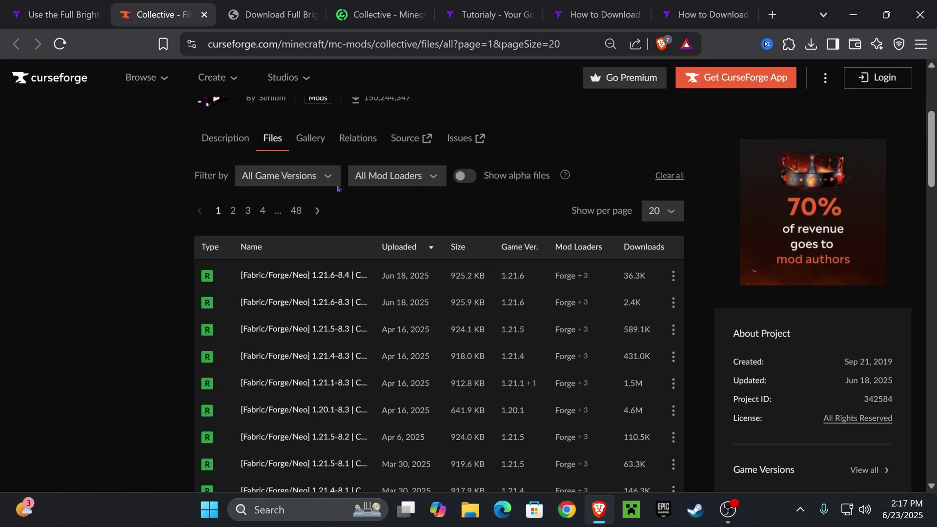
click(319, 177)
click(303, 216)
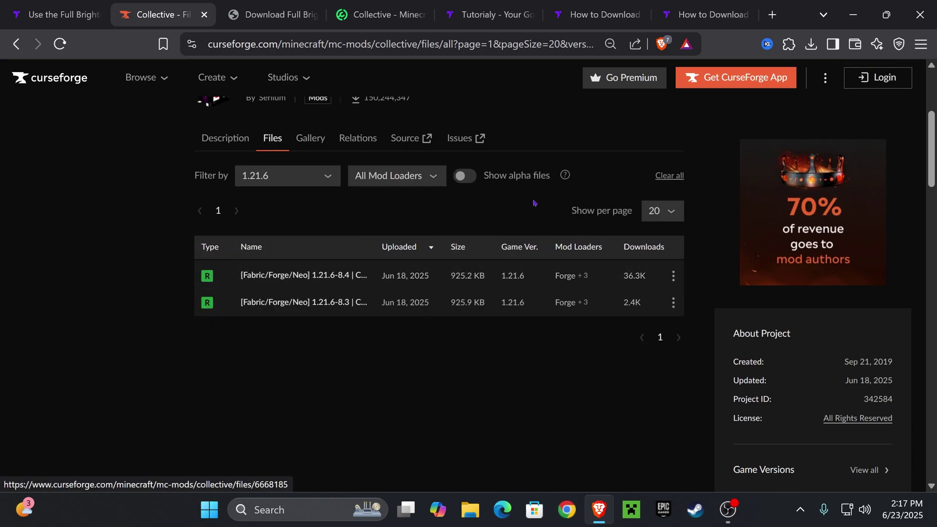
click(674, 276)
click(591, 329)
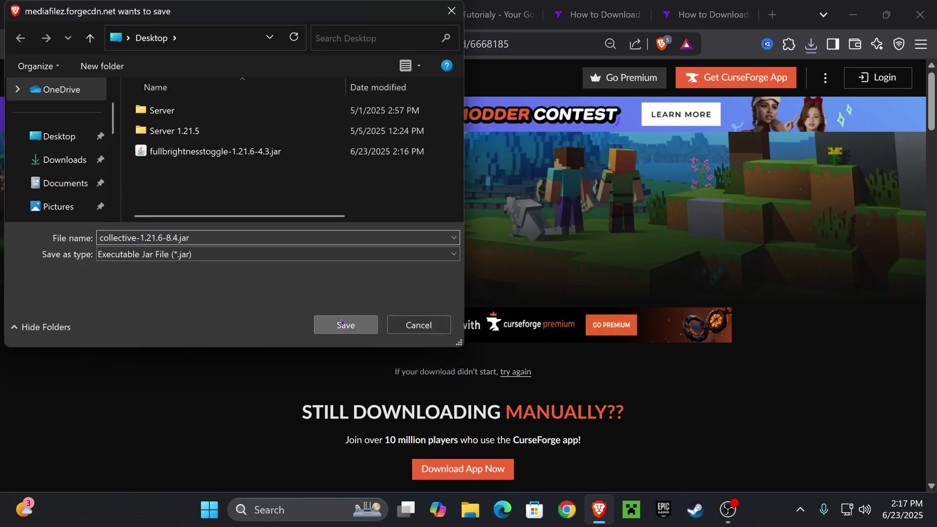
click(344, 325)
Step: Uncover the desktop, place the Collective jar beside the Full Brightness Toggle jar, and check the recent downloads
drag(793, 20, 729, 301)
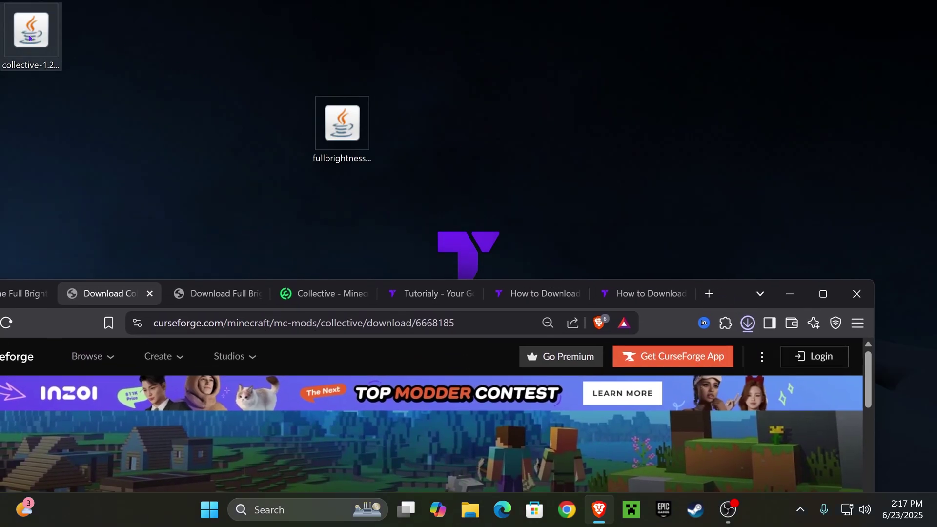
drag(31, 30, 430, 128)
click(748, 324)
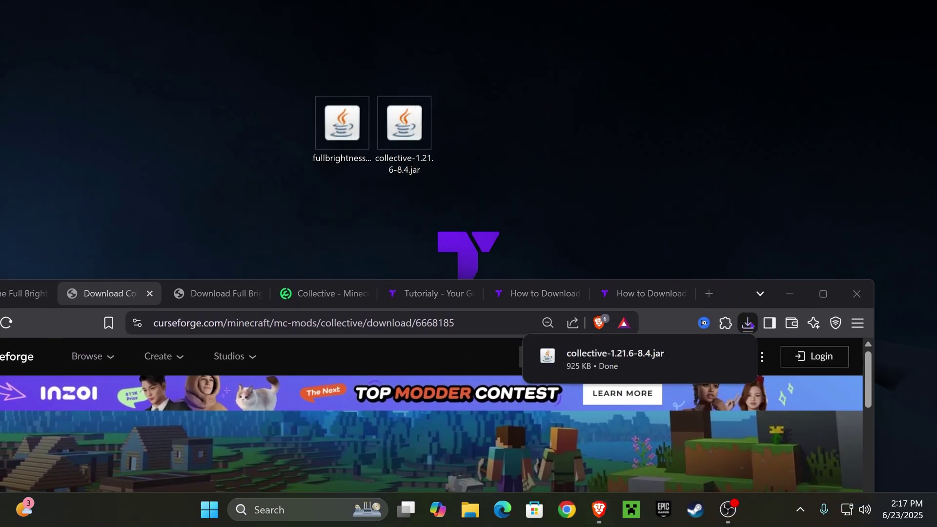
click(748, 324)
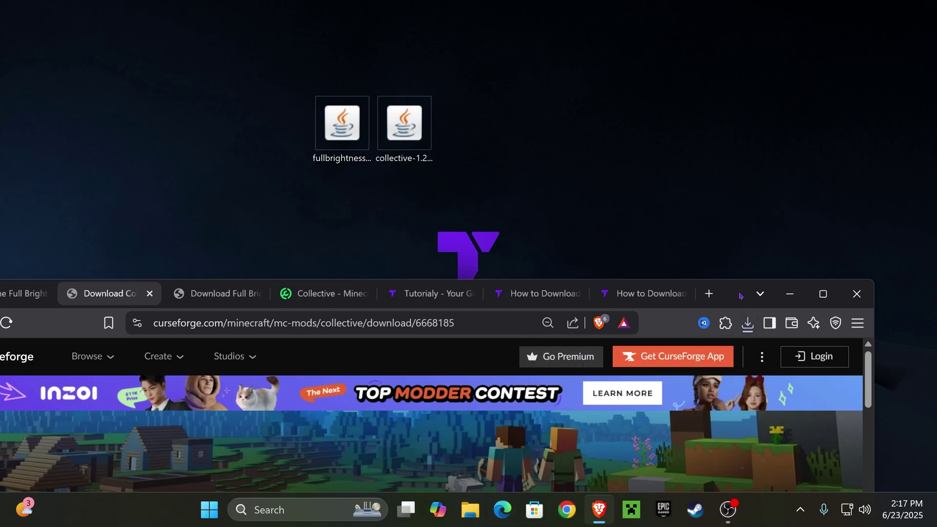
Step: Minimize the browser and move the Full Brightness Toggle and Collective jars side by side above the desktop logo
click(790, 293)
drag(403, 125, 531, 124)
click(466, 127)
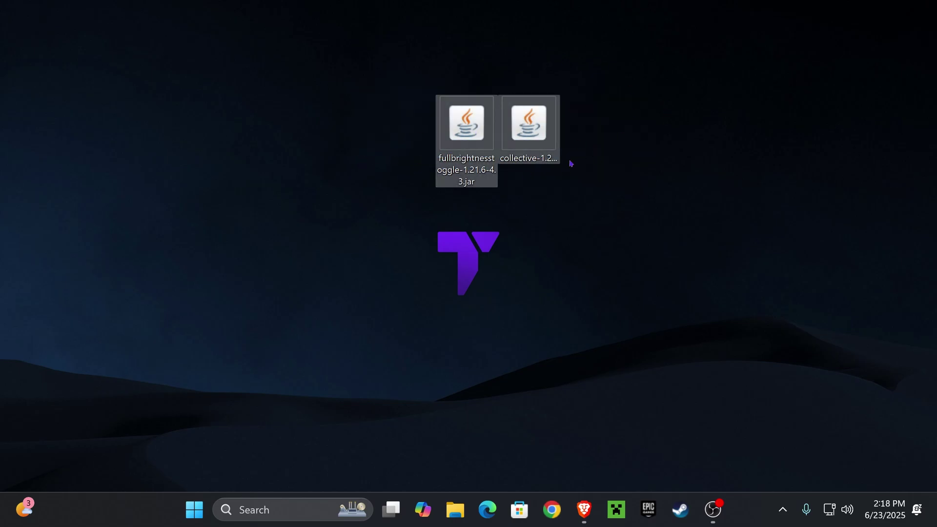
click(630, 201)
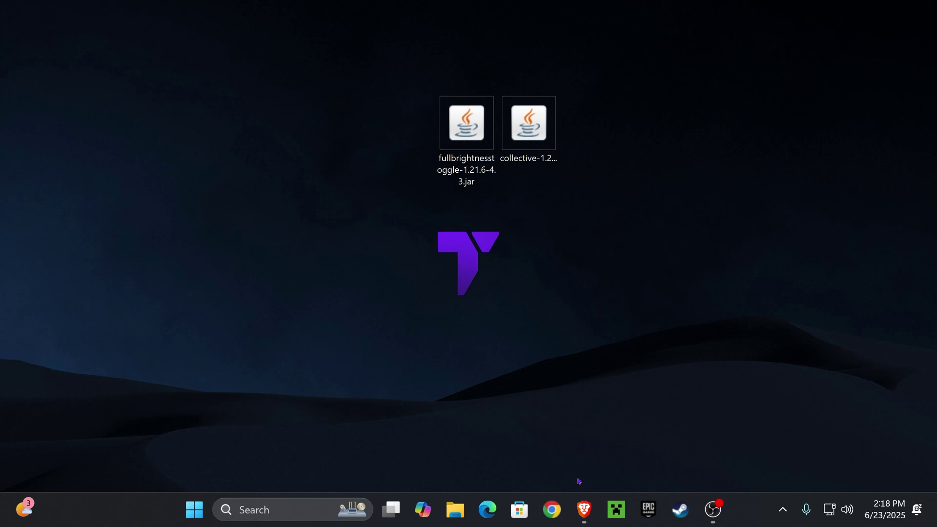
Step: Switch back to the browser, review the Forge installation guide and open the official Forge downloads page
click(583, 507)
scroll(429, 217, down, 10)
scroll(429, 217, up, 10)
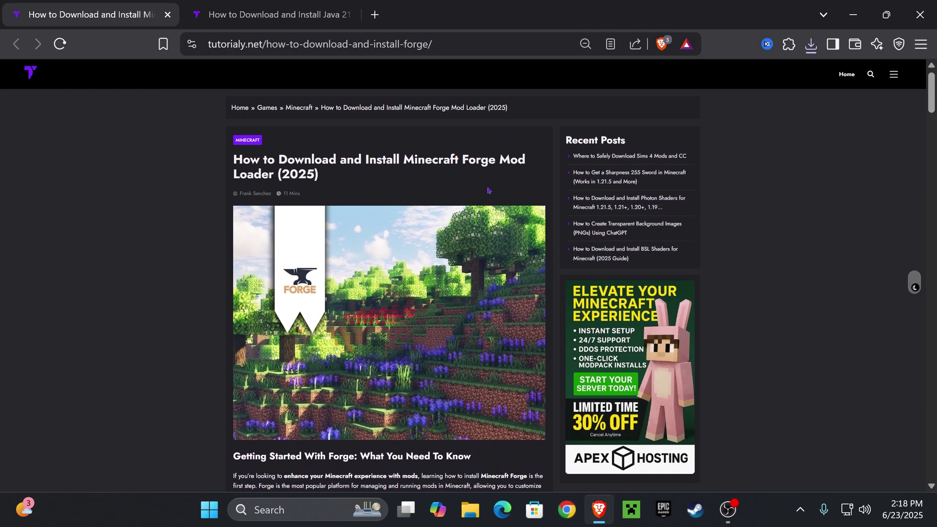
scroll(430, 216, down, 6)
scroll(429, 216, up, 1)
scroll(430, 217, down, 9)
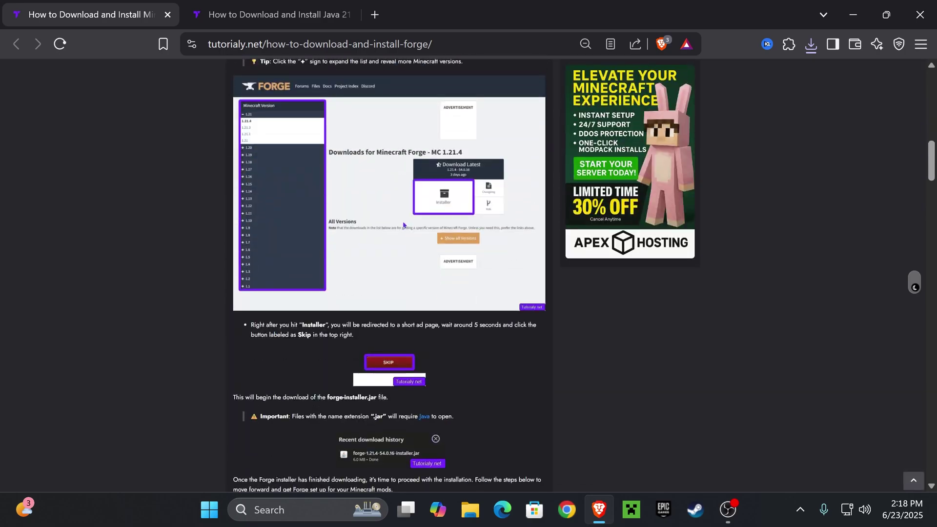
scroll(443, 231, up, 6)
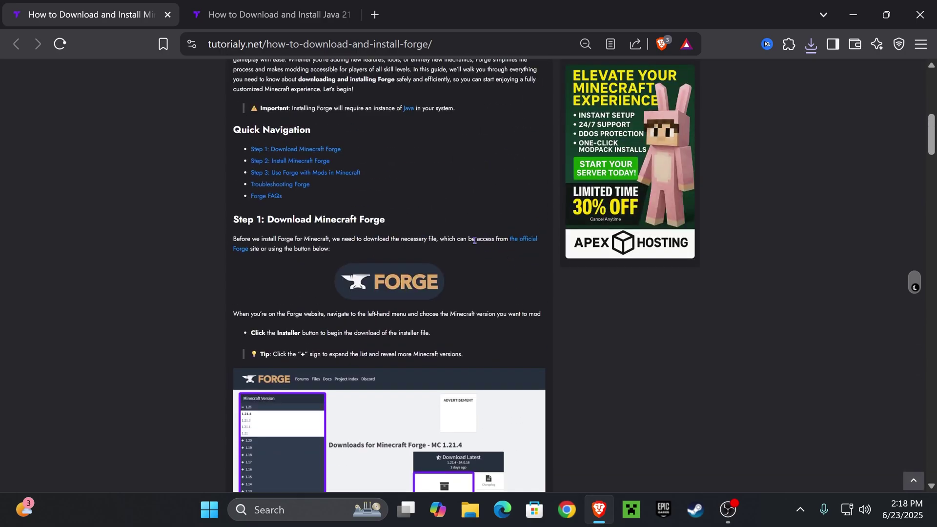
scroll(399, 192, up, 1)
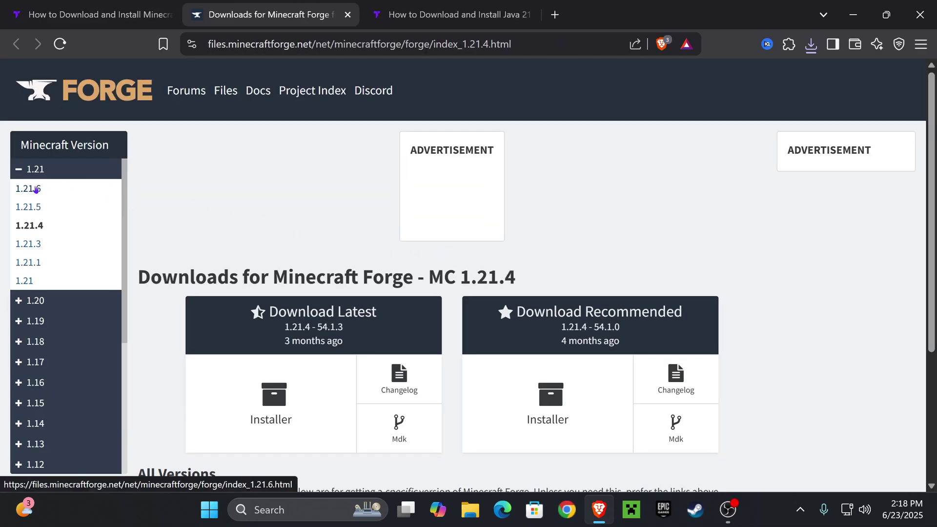
Step: Choose Minecraft version 1.21.6 and download the latest Forge installer, forge-1.21.6-56.0.7-installer.jar, to the desktop
click(33, 190)
scroll(674, 207, down, 3)
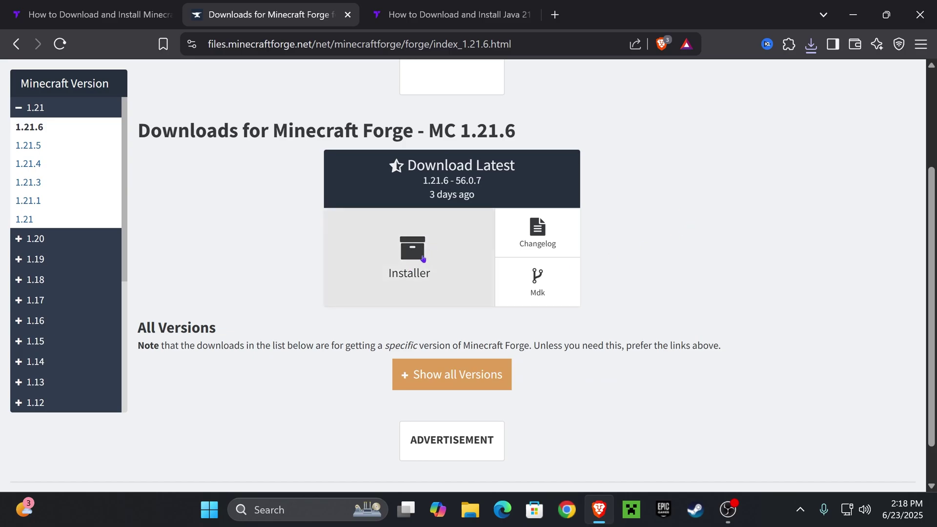
click(437, 241)
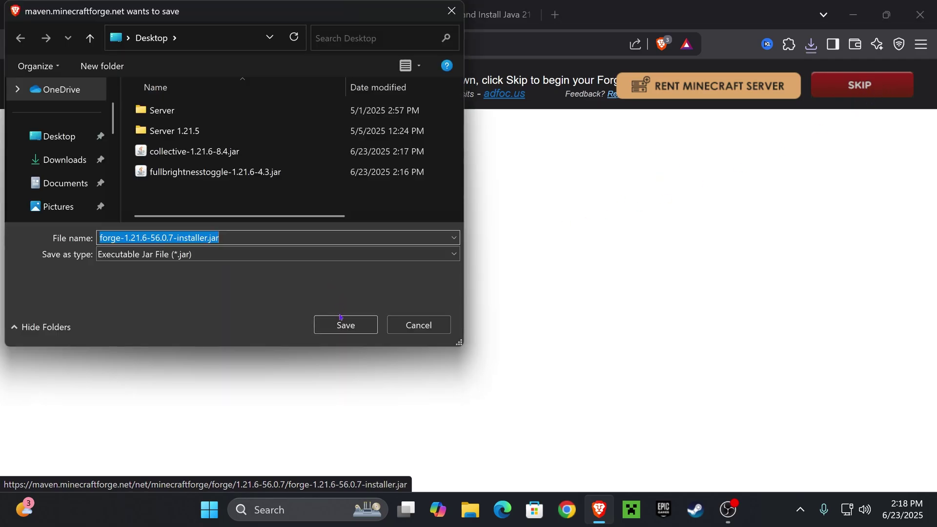
click(344, 324)
Step: Uncover the desktop, place the Forge installer beside the two mod jars, and open the recent download history
drag(708, 13, 490, 383)
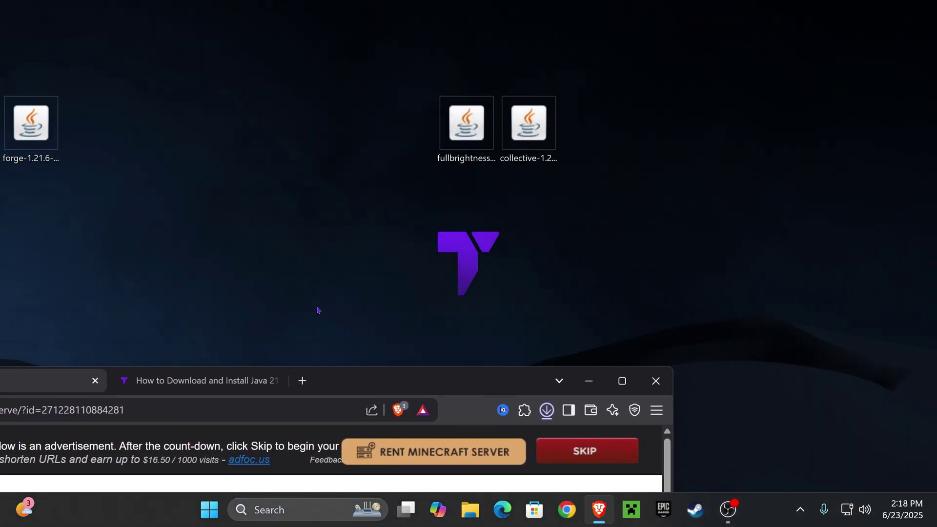
drag(31, 124, 405, 124)
click(547, 409)
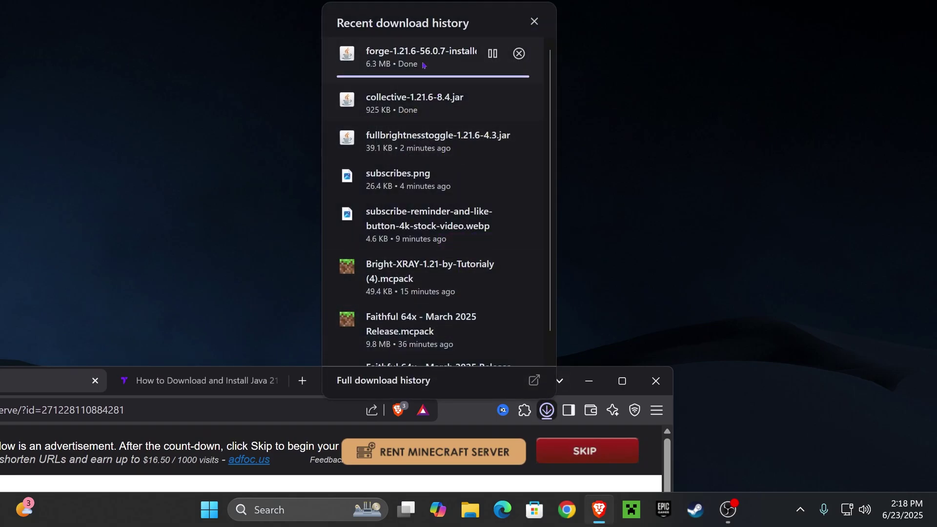
Step: Minimize the browser, run the Forge 1.21.6-56.0.7 installer and start the client installation in the default .minecraft folder
click(588, 381)
click(469, 284)
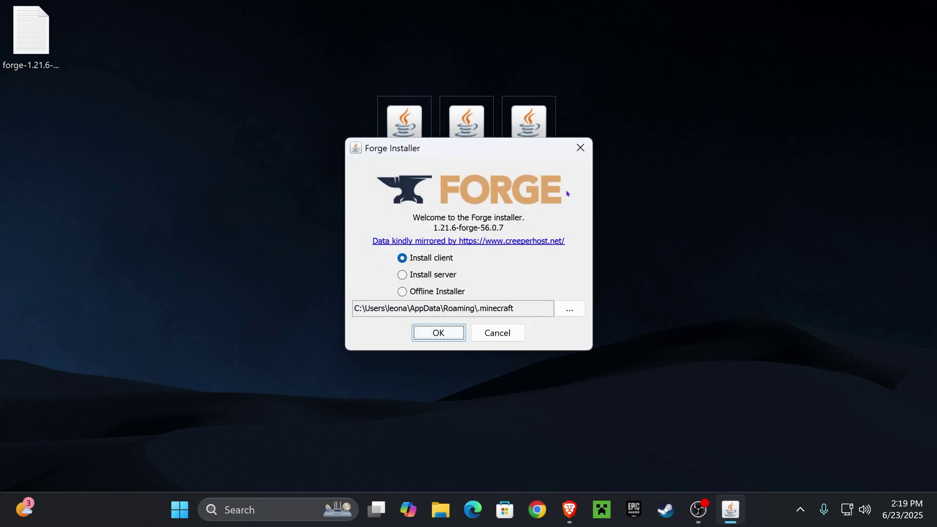
click(442, 335)
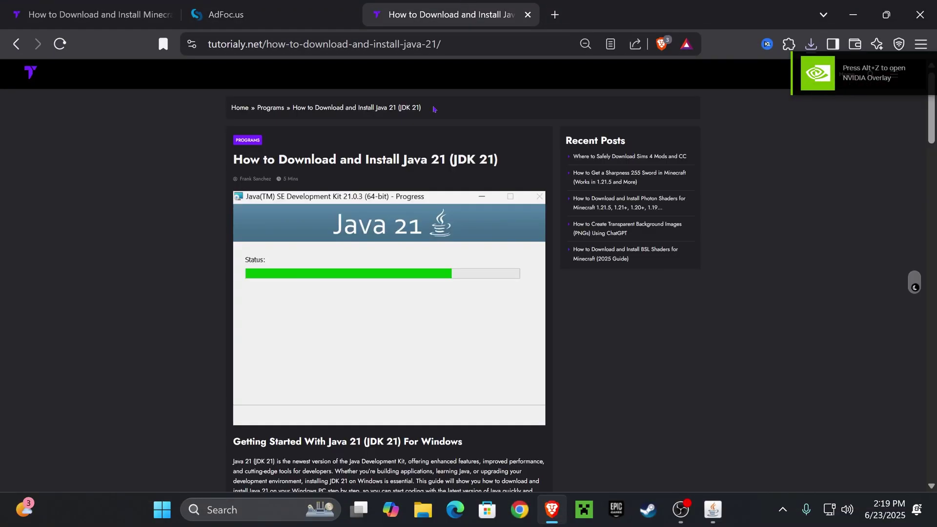
Step: Review the Java 21 (JDK 21) guide's download links, installation wizard steps and troubleshooting section in the browser
scroll(432, 147, down, 20)
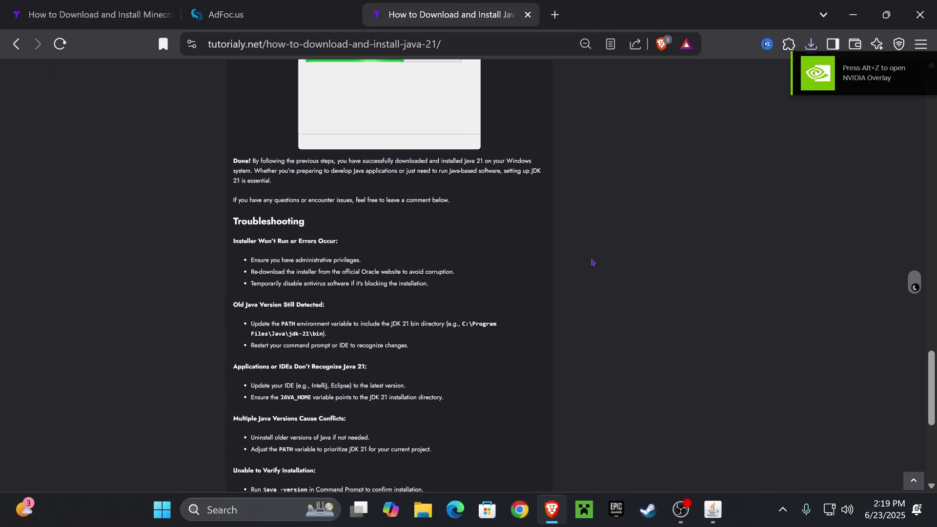
scroll(596, 263, up, 15)
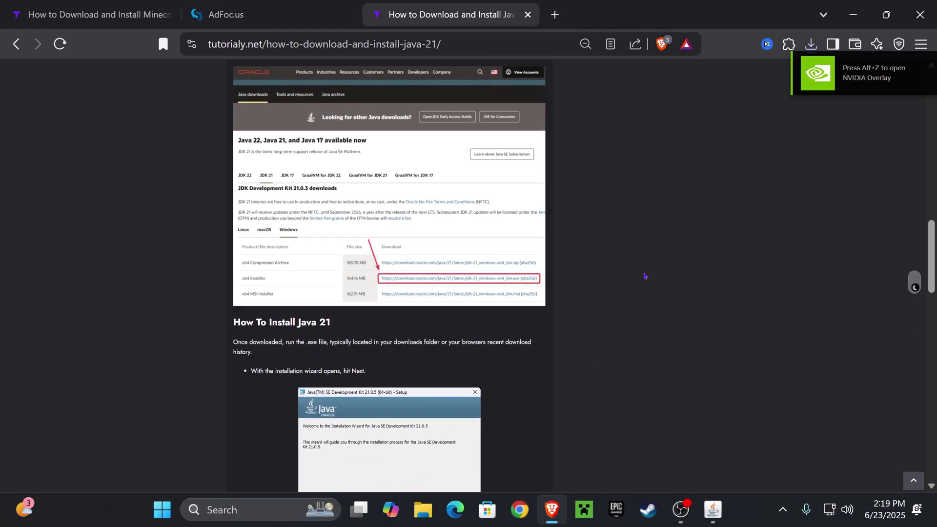
scroll(634, 268, down, 6)
scroll(624, 234, up, 10)
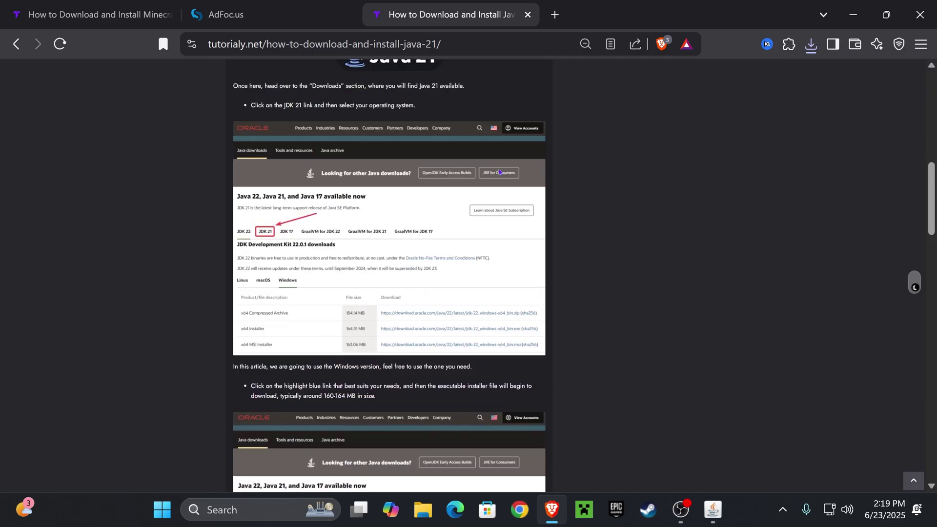
scroll(462, 180, up, 5)
scroll(611, 195, down, 18)
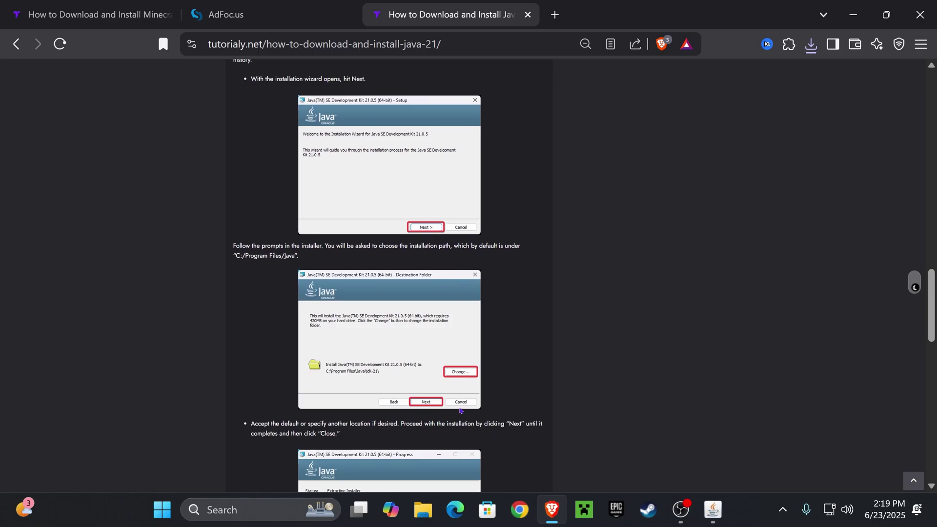
scroll(460, 410, down, 6)
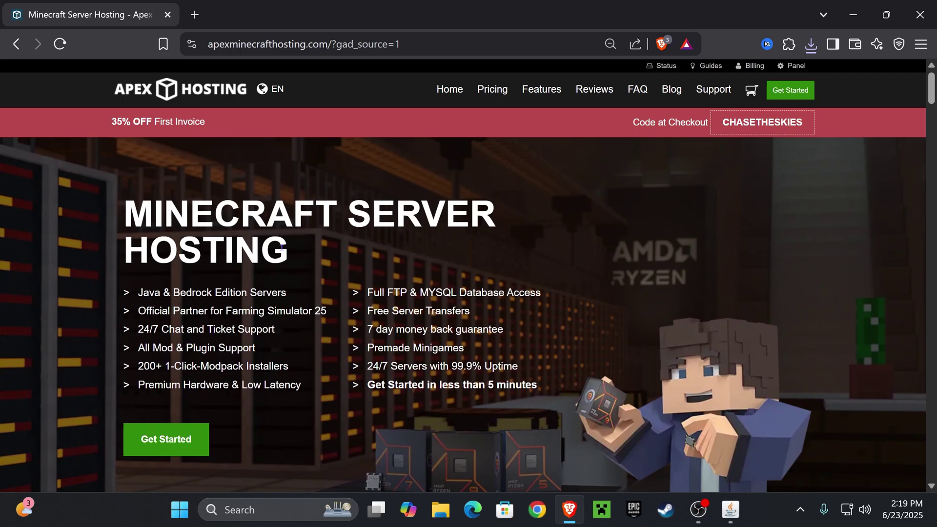
Step: Examine the Apex Hosting page's Minecraft server headline, first-invoice discount banner and list of hosting features
scroll(282, 246, down, 4)
scroll(222, 227, up, 4)
drag(105, 210, 396, 254)
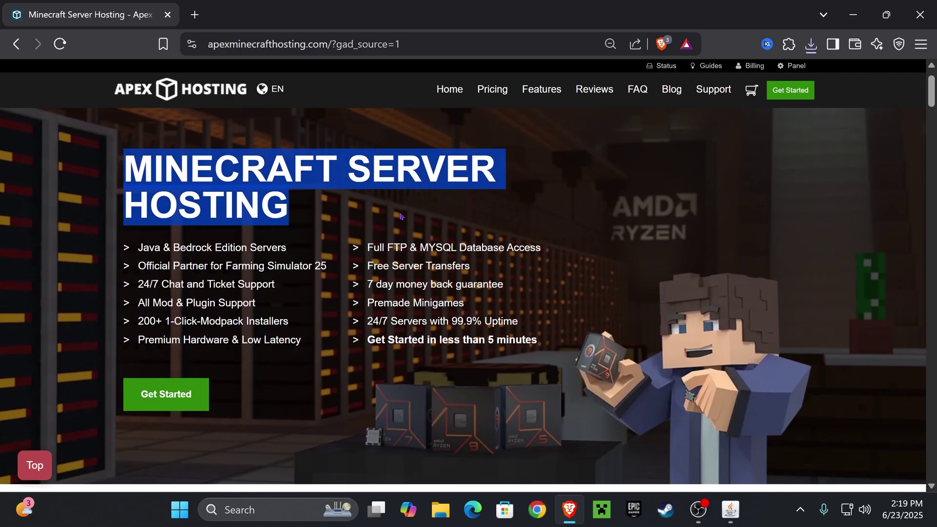
click(454, 255)
scroll(454, 255, down, 4)
scroll(460, 261, up, 4)
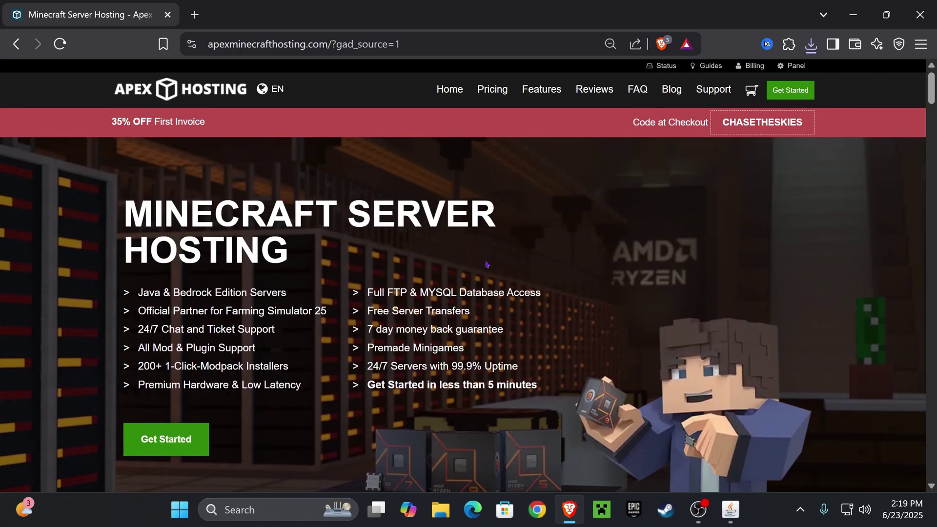
drag(117, 135, 287, 118)
scroll(292, 142, down, 4)
scroll(531, 241, up, 4)
click(279, 289)
scroll(345, 291, down, 2)
scroll(439, 269, up, 2)
scroll(530, 243, down, 4)
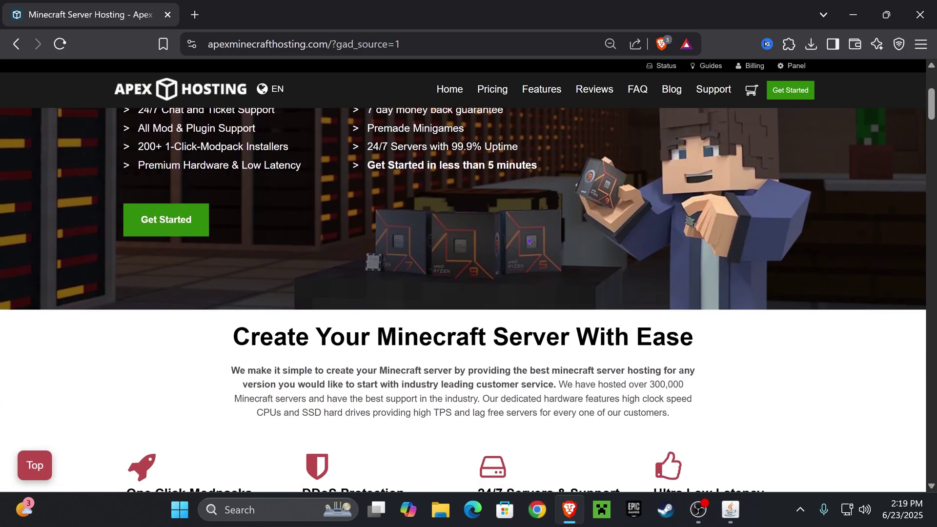
scroll(531, 243, up, 4)
scroll(587, 255, down, 1)
scroll(593, 244, up, 1)
scroll(600, 237, down, 1)
scroll(600, 237, down, 1)
scroll(730, 132, up, 2)
Step: Minimize the browser, close the finished Forge installation, and delete the installer jar and its log file from the desktop
click(853, 15)
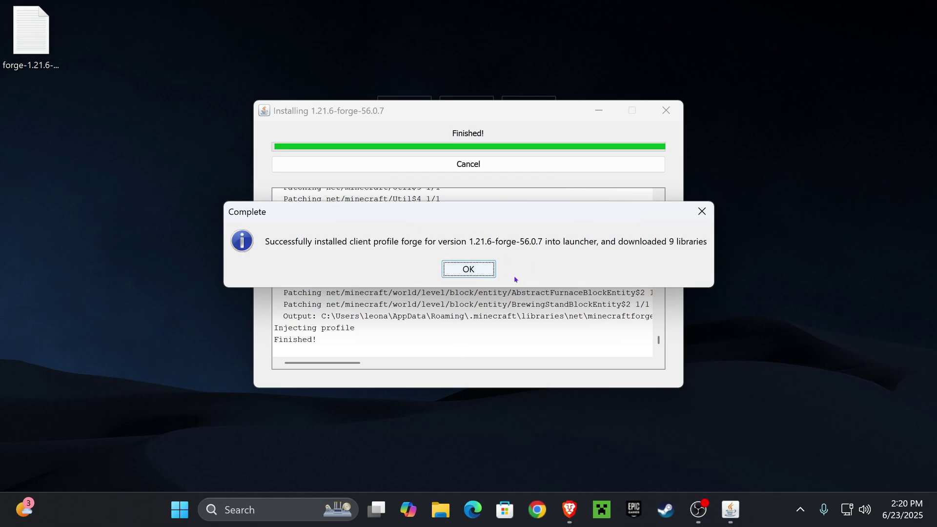
click(468, 269)
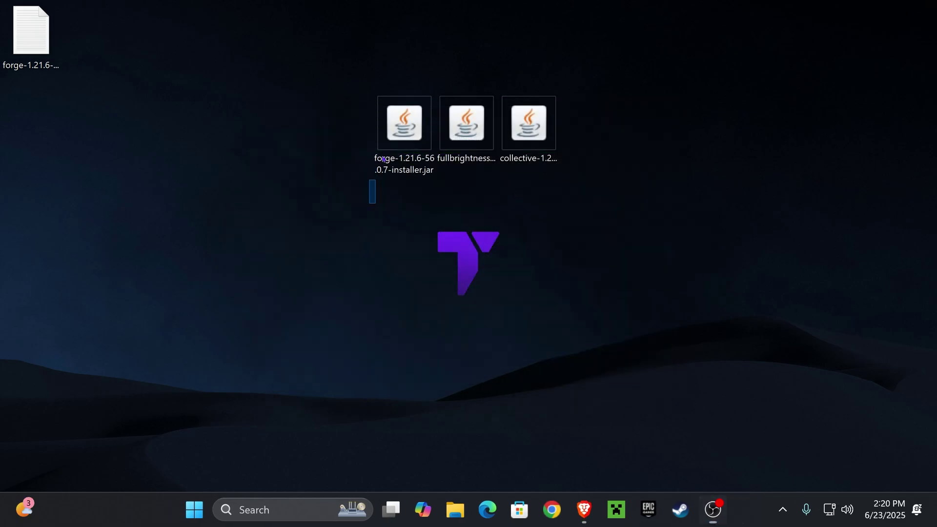
key(Delete)
drag(187, 156, 27, 7)
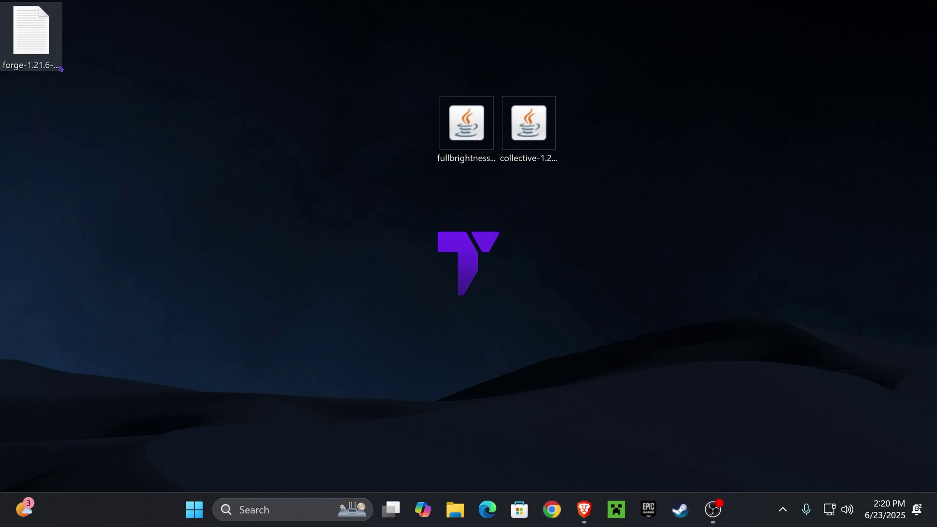
key(Delete)
key(ctrl+a)
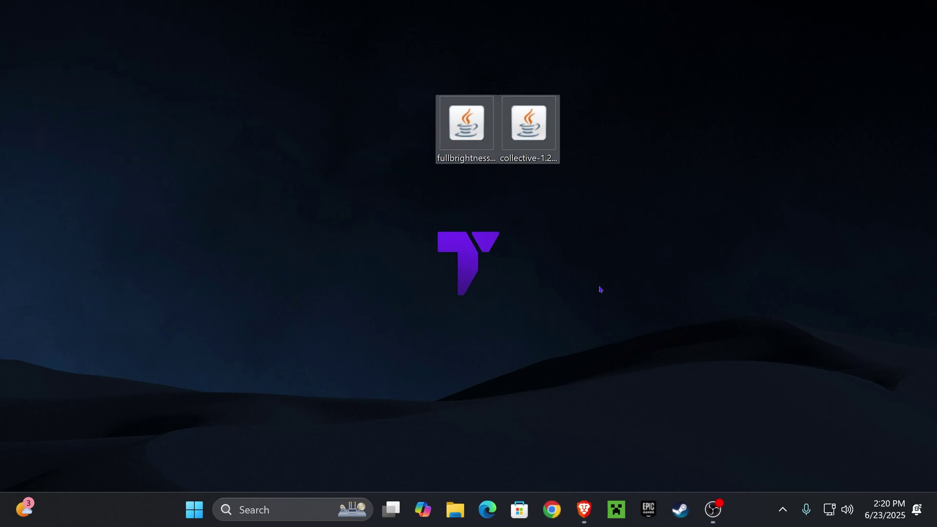
Step: Switch to Minecraft Launcher, list the Java Edition installations with modded versions included, and open the forge installation's folder
click(622, 525)
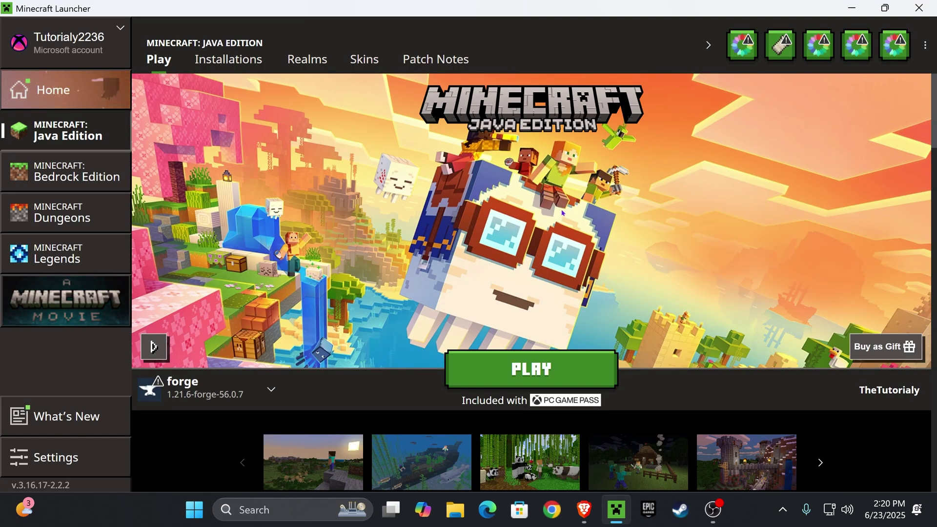
mouse_move(199, 398)
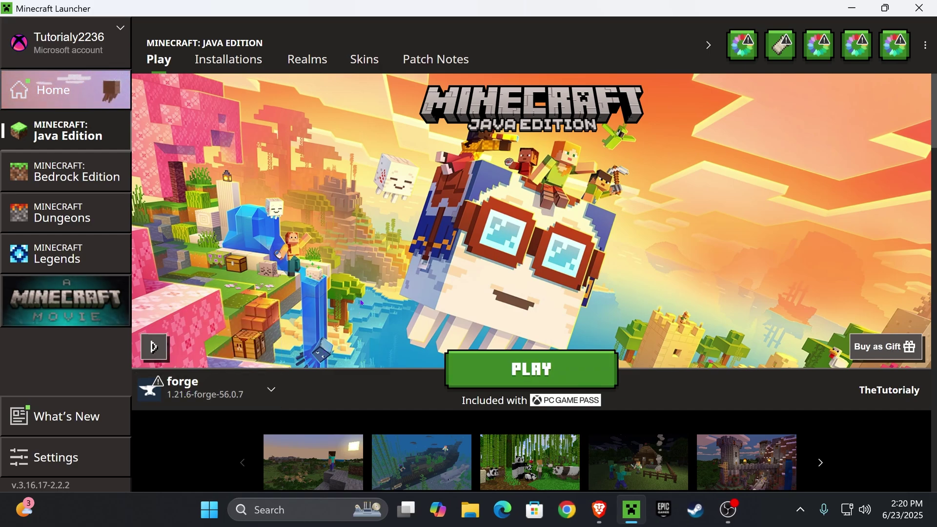
click(234, 57)
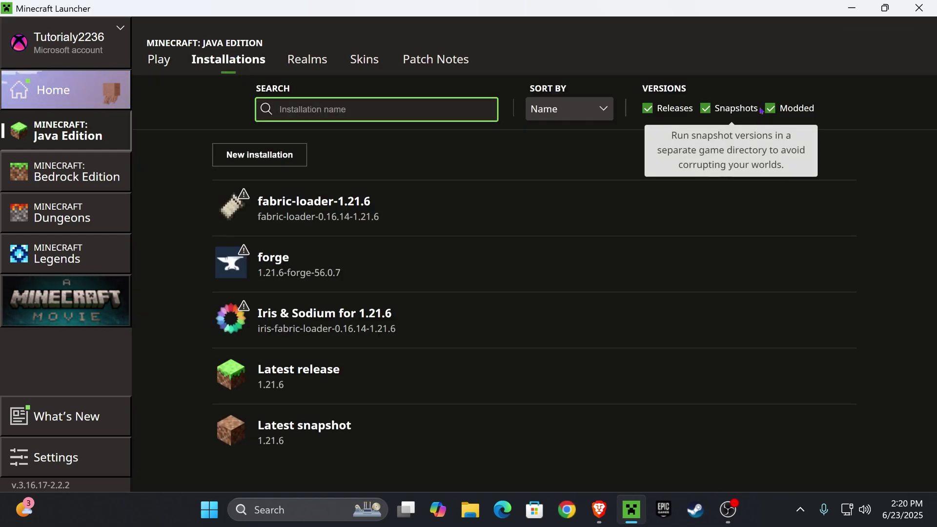
click(769, 108)
click(770, 108)
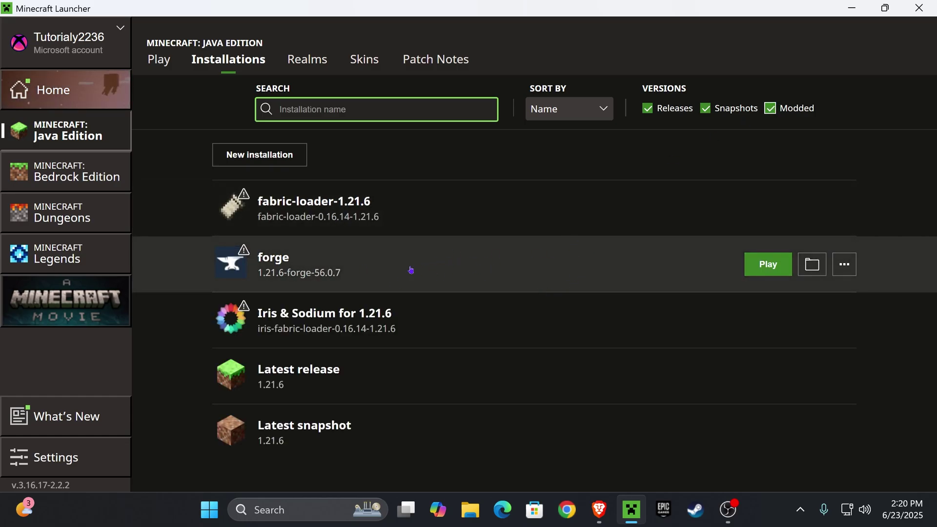
click(812, 265)
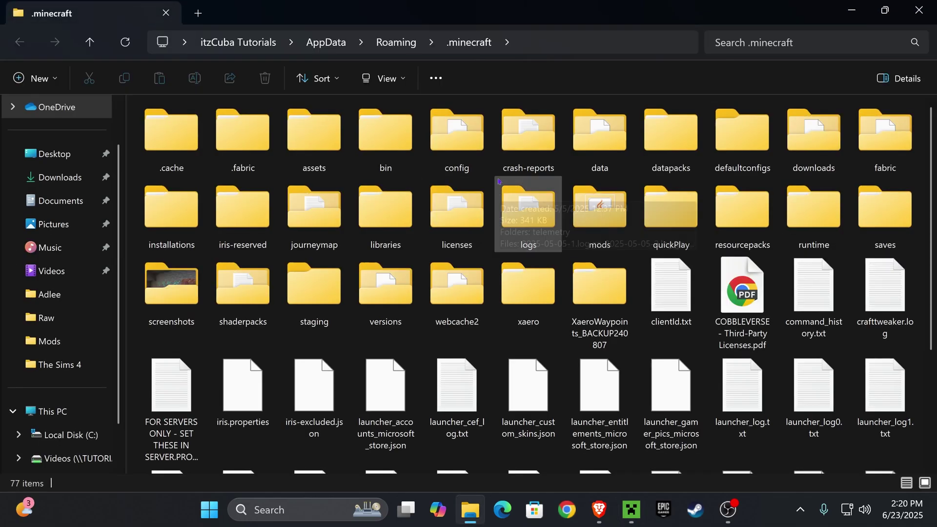
Step: Delete the existing mods folder in .minecraft, create a new folder named mods in its place and open it
click(615, 244)
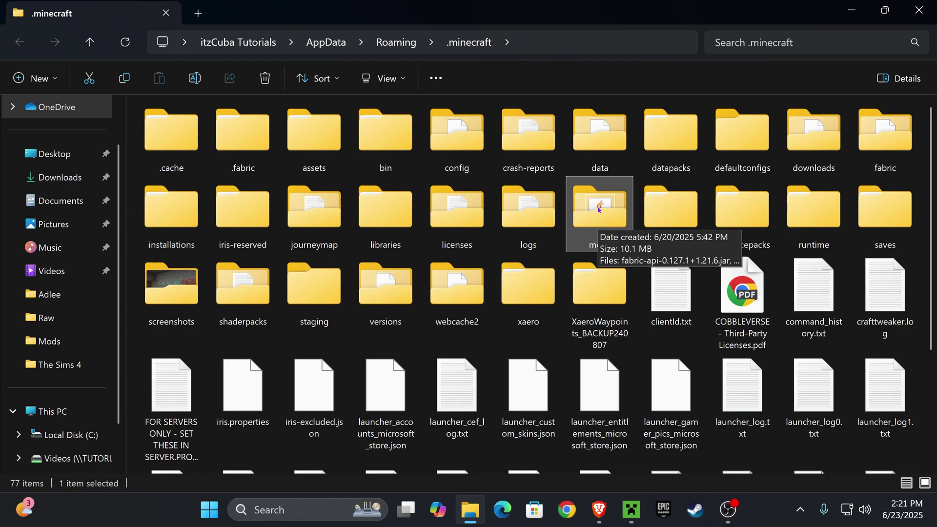
key(Delete)
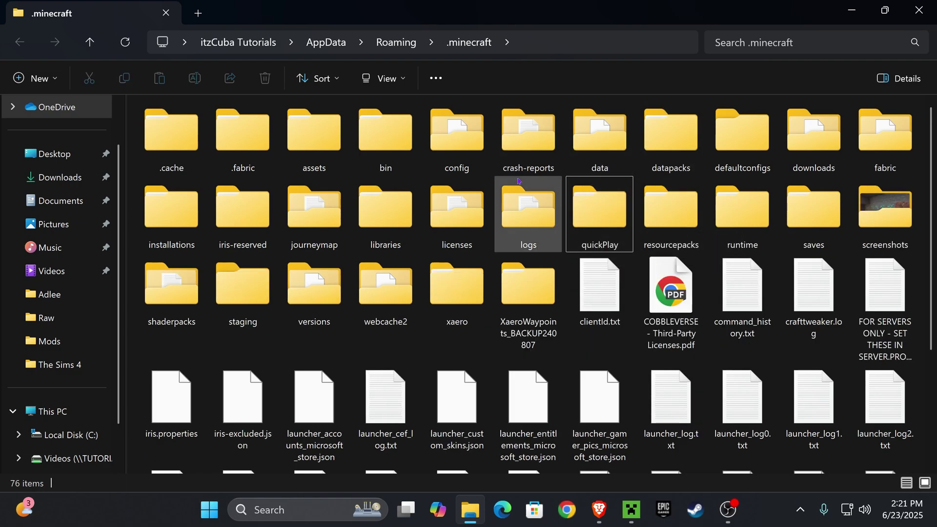
click(39, 78)
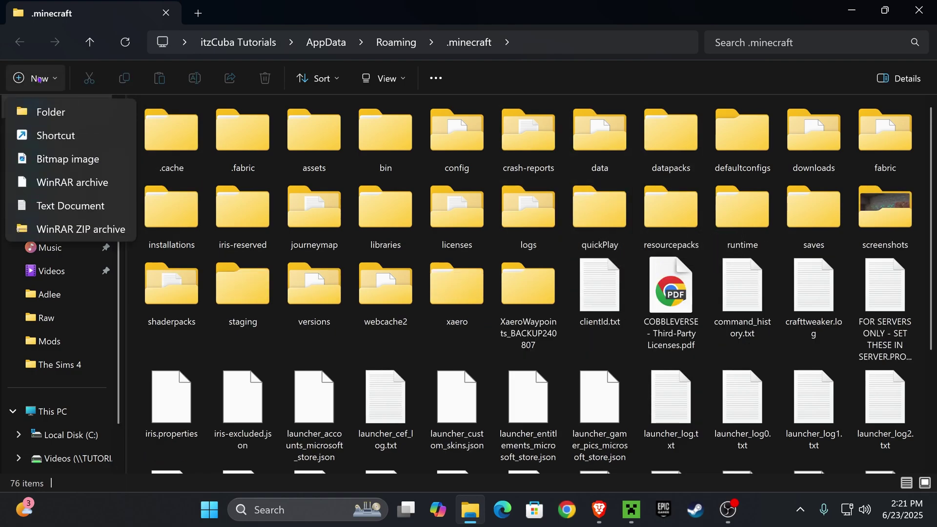
click(54, 110)
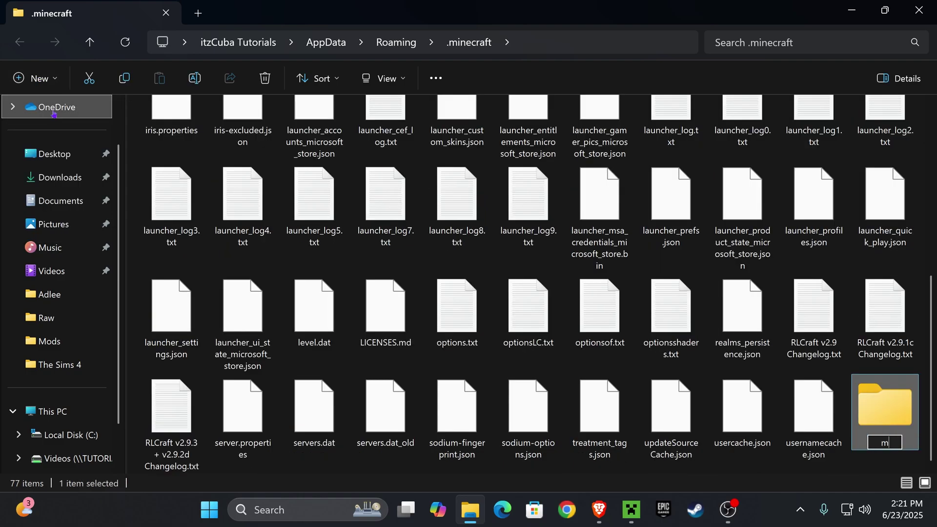
double_click(893, 401)
Step: Shrink the folder window, uncover the desktop, and move the Full Brightness Toggle and Collective jars into the mods folder
key(super+Down)
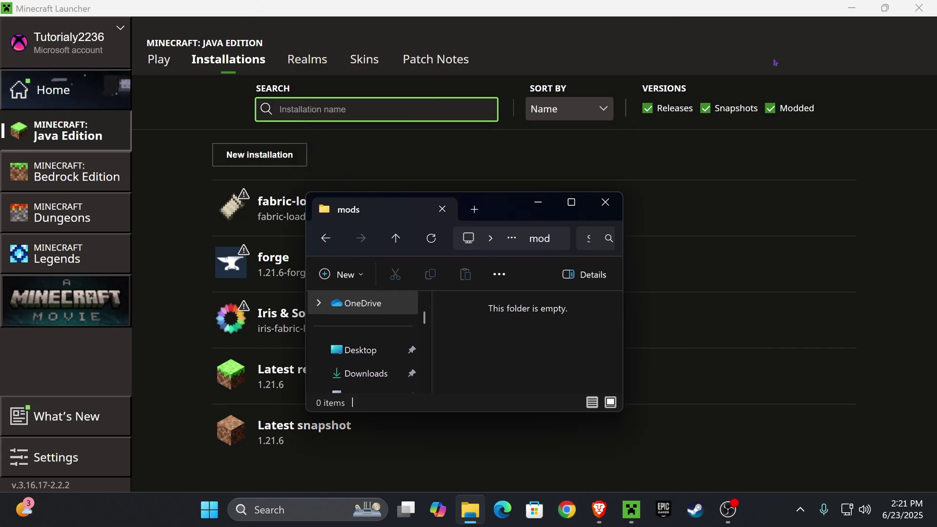
click(852, 8)
drag(648, 68, 454, 146)
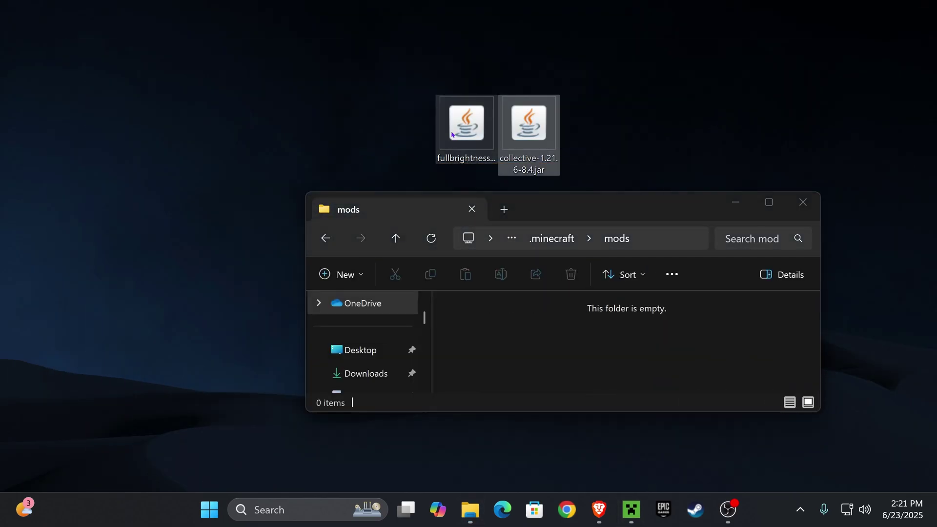
drag(542, 138, 561, 337)
drag(580, 209, 544, 115)
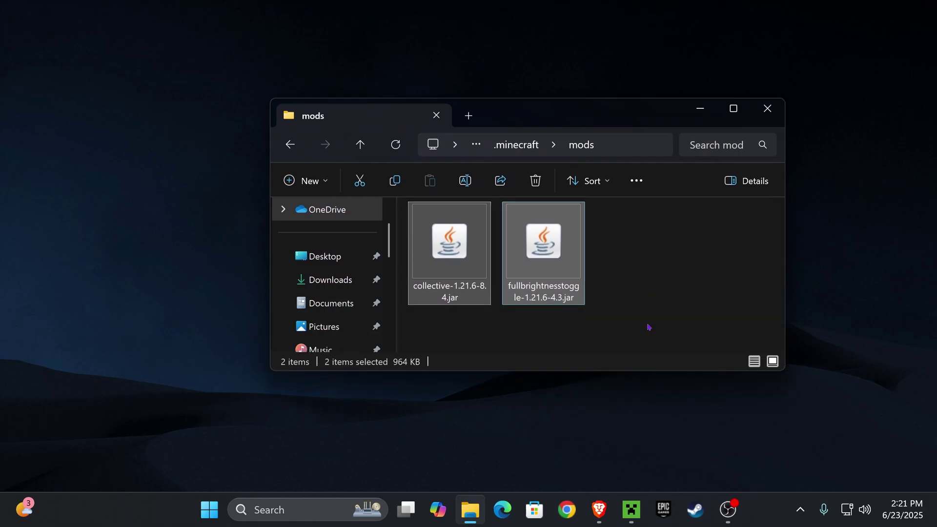
click(650, 242)
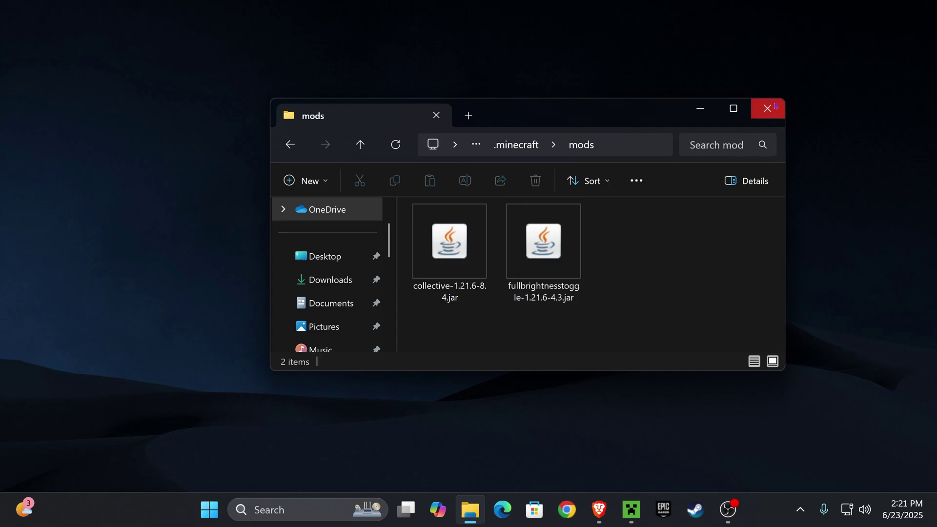
Step: Close the mods folder and launch the forge installation from Minecraft Launcher, accepting the modified-installation risks without further warnings
click(775, 106)
click(631, 510)
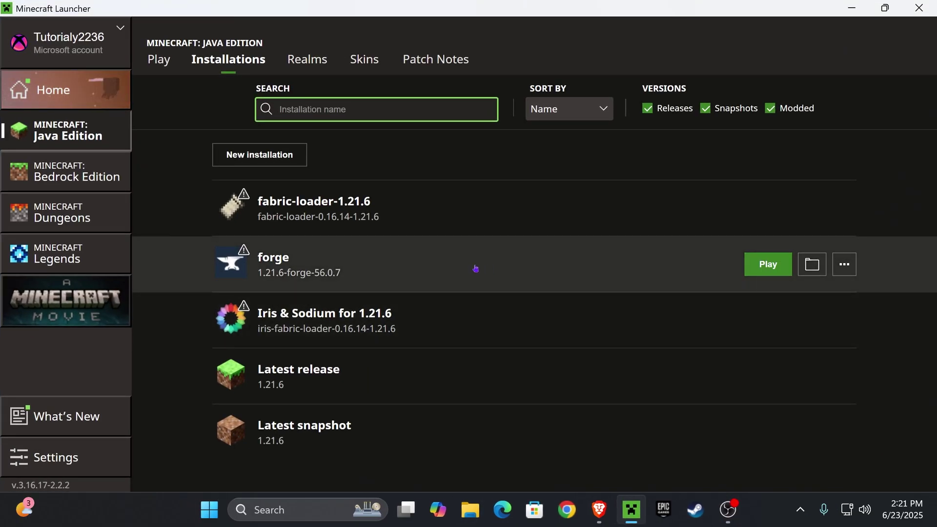
click(767, 264)
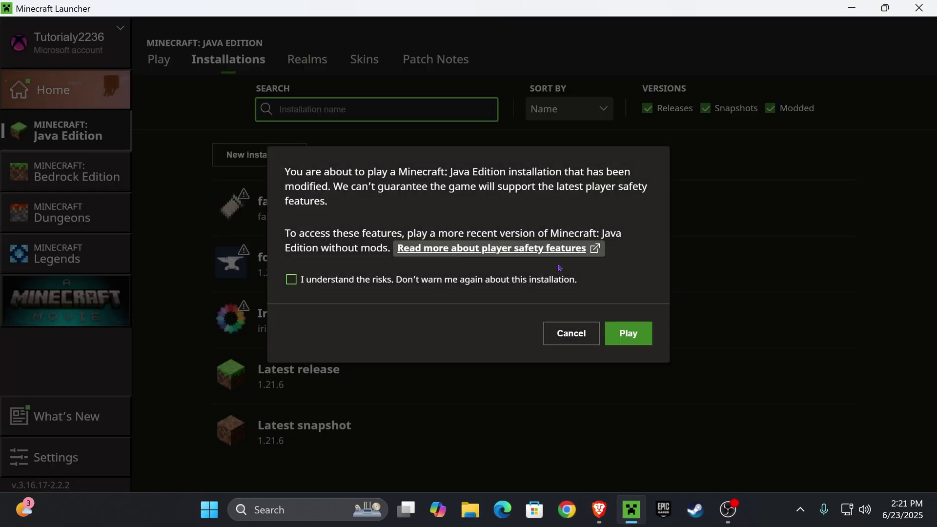
click(292, 280)
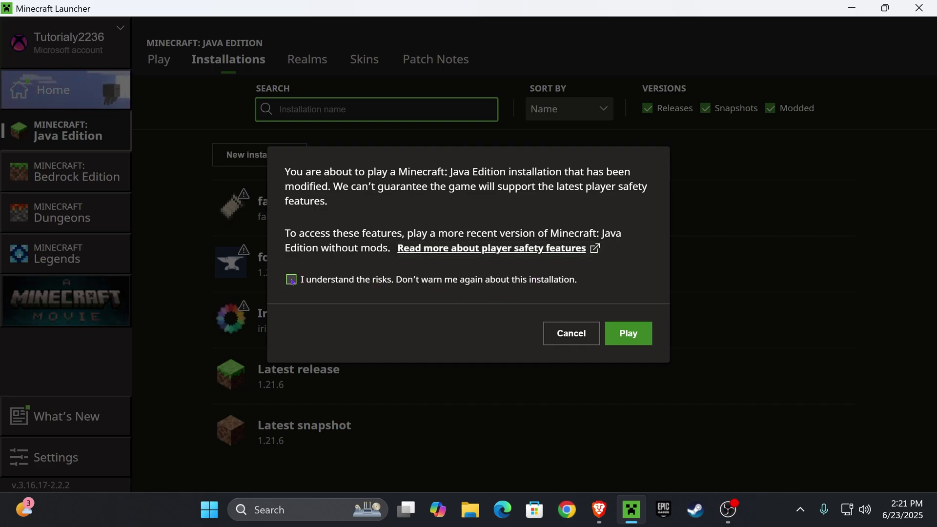
click(630, 334)
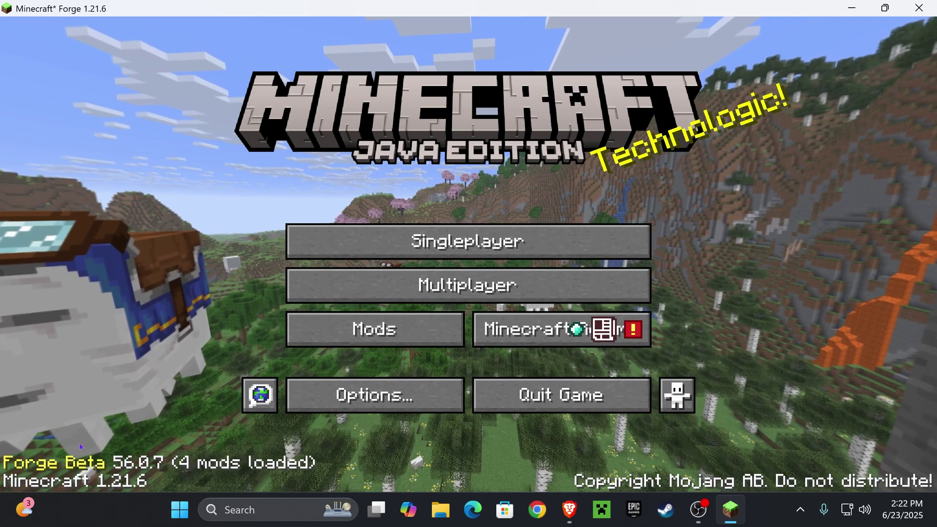
Step: Check the Full Brightness Toggle entry in the game's list of loaded mods and return to the title screen
click(376, 326)
click(80, 149)
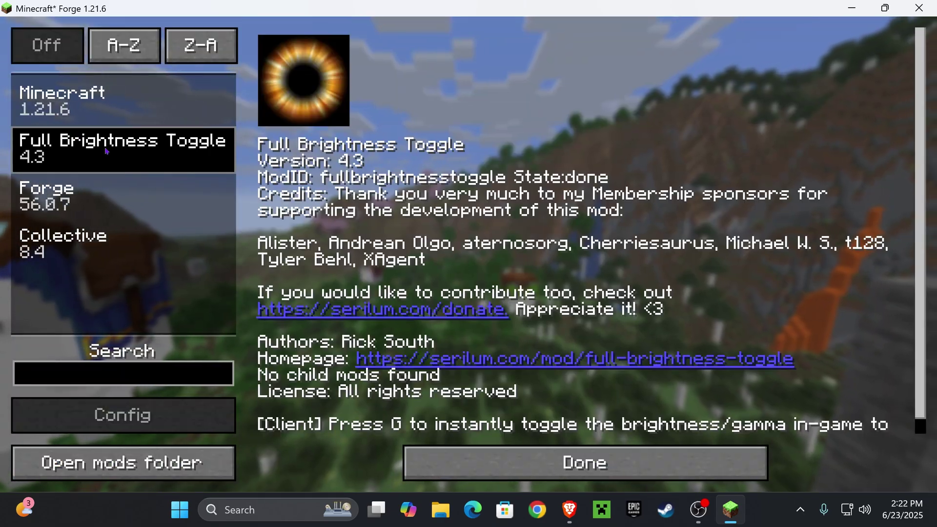
key(Escape)
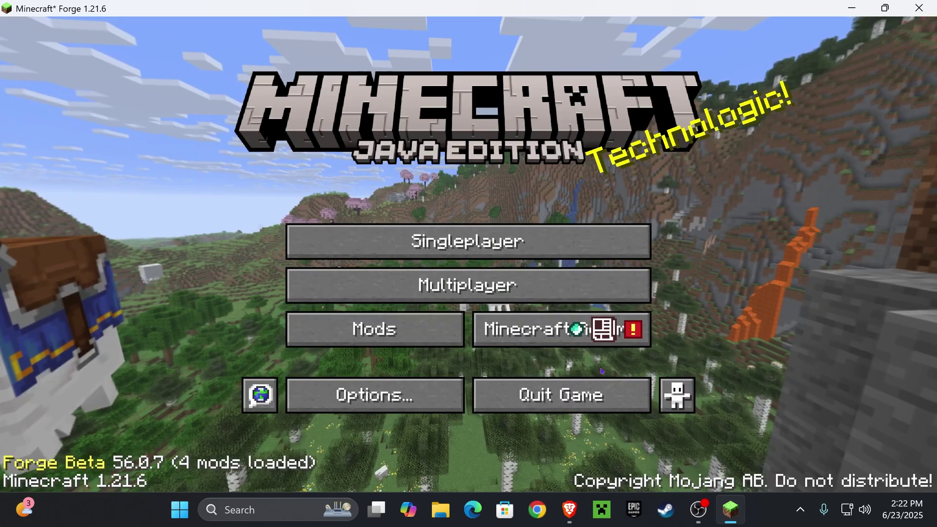
Step: Load a saved singleplayer world and switch the camera to third-person view
click(512, 246)
click(250, 134)
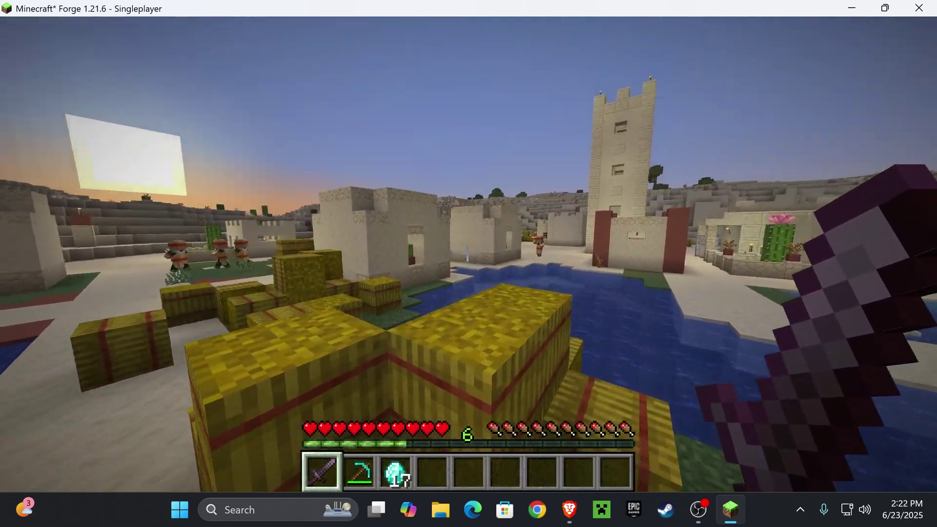
key(F5)
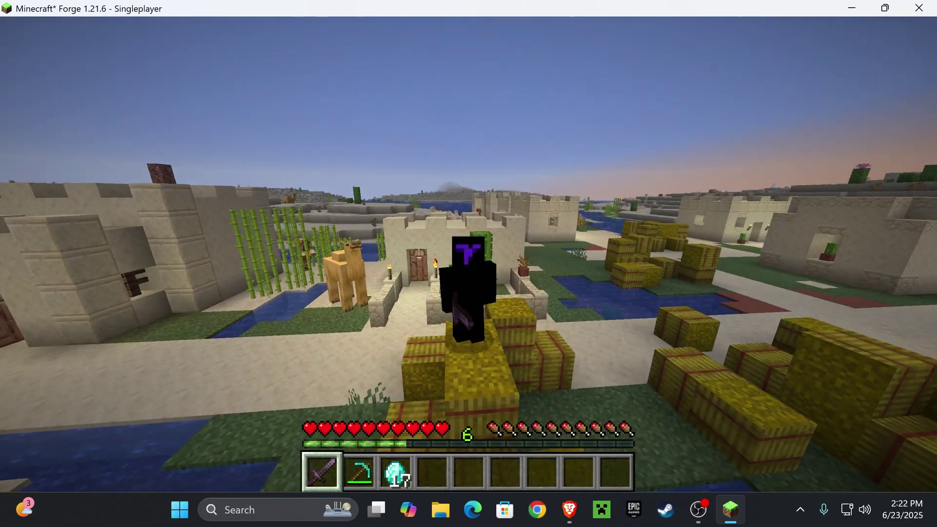
Step: Return to first-person view and walk past the sandstone house to view the lake and desert village at sunset
key(w)
key(F5)
key(F5)
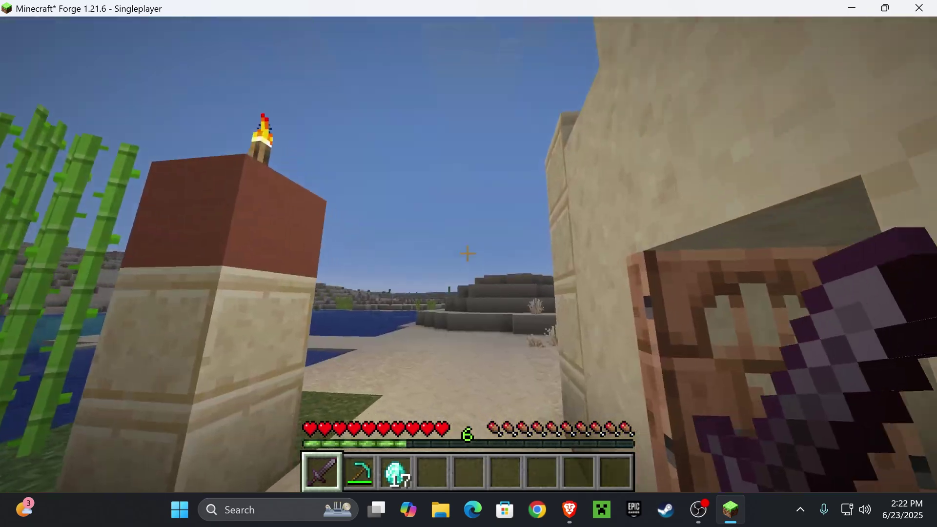
key(w)
key(w)
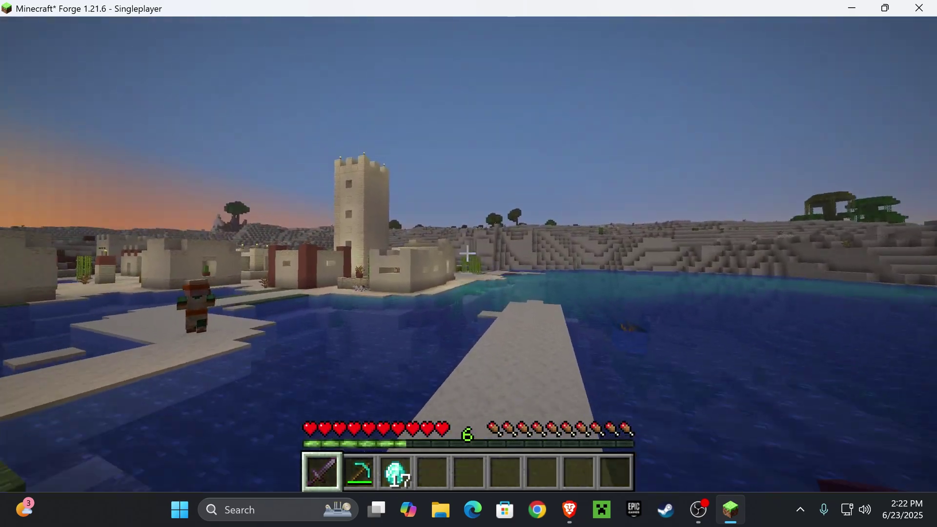
key(a)
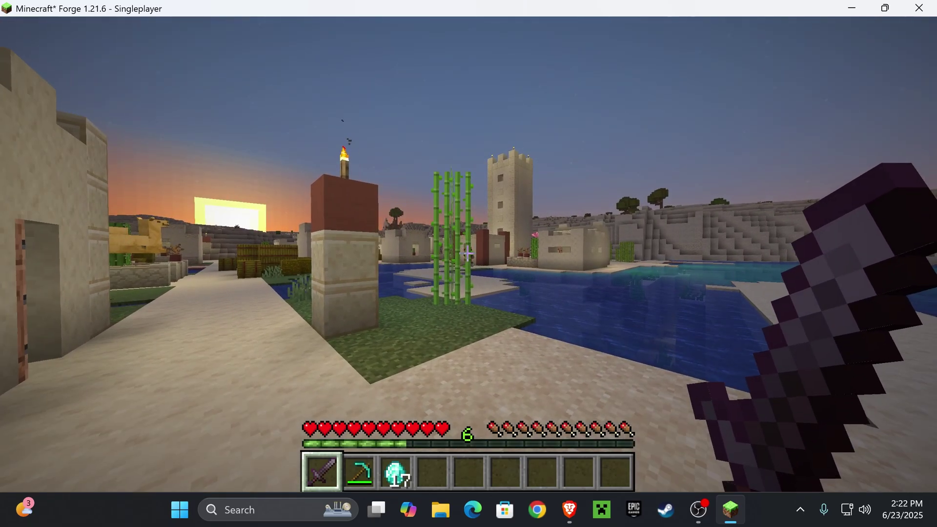
Step: Turn on full brightness and inspect the lake and village at dusk, running across the sand in third-person view
key(s)
key(w)
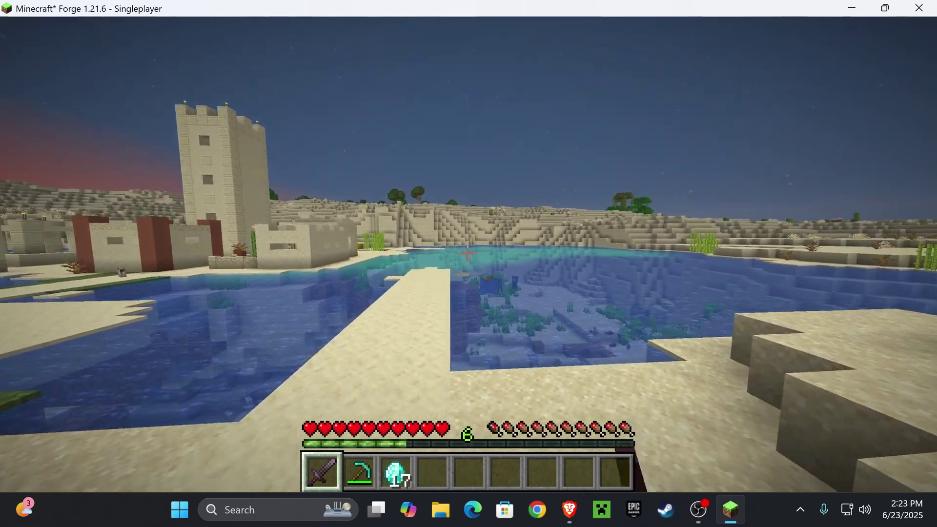
click(467, 253)
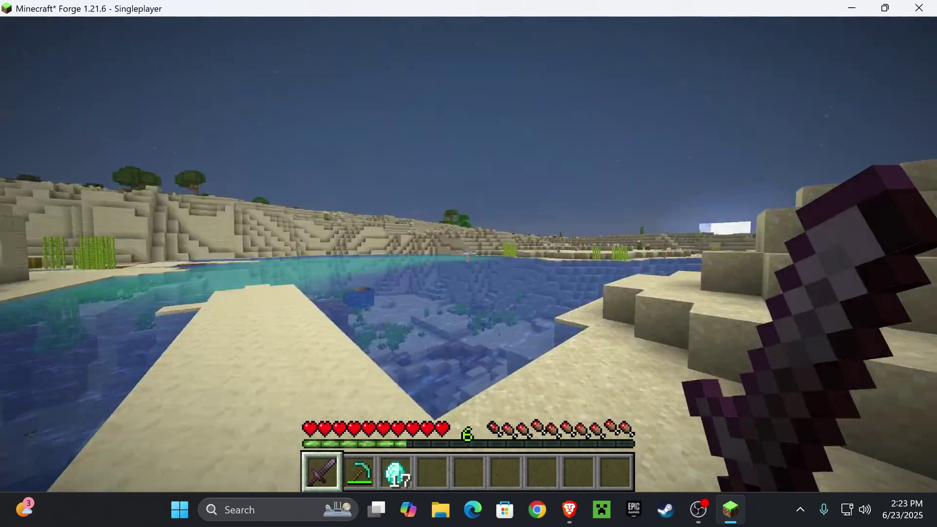
click(467, 253)
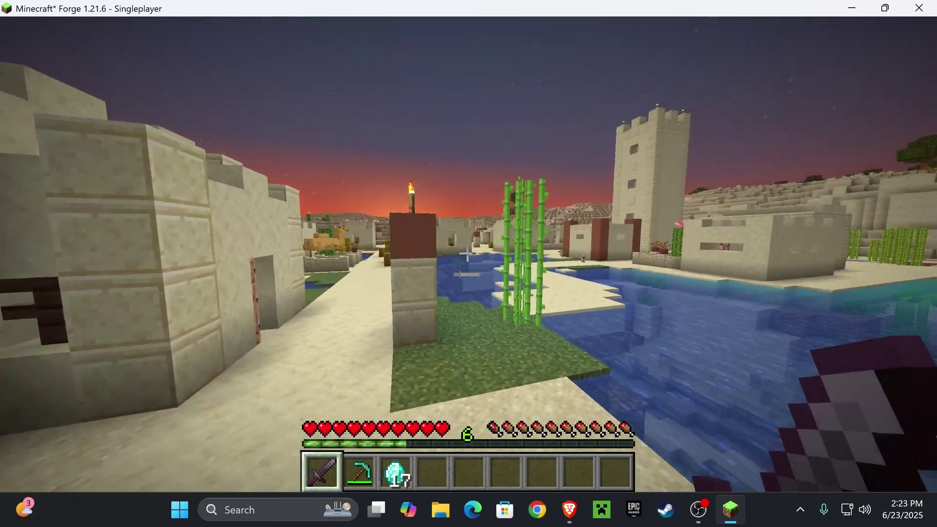
click(467, 253)
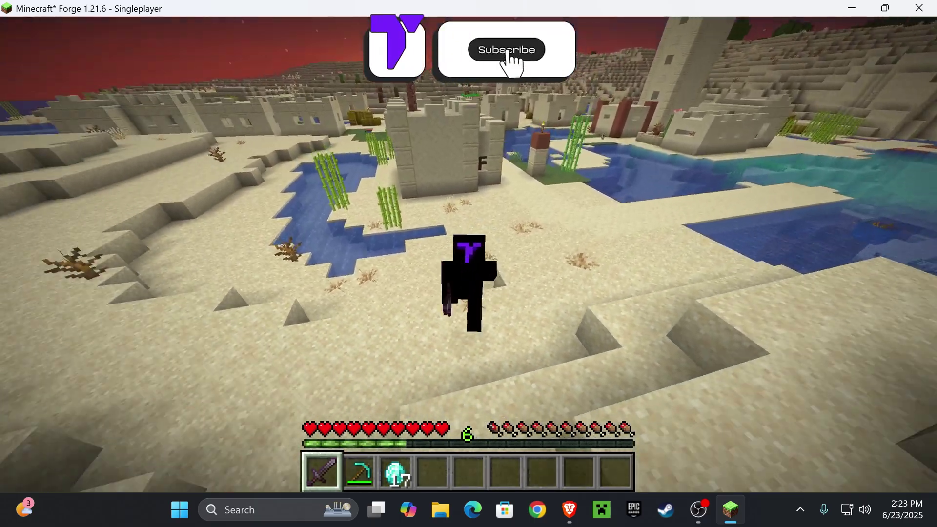
key(w)
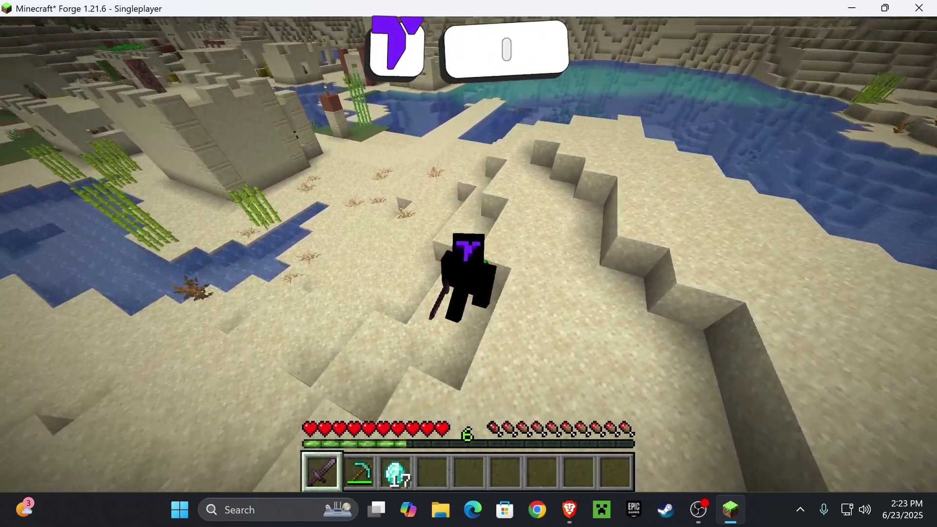